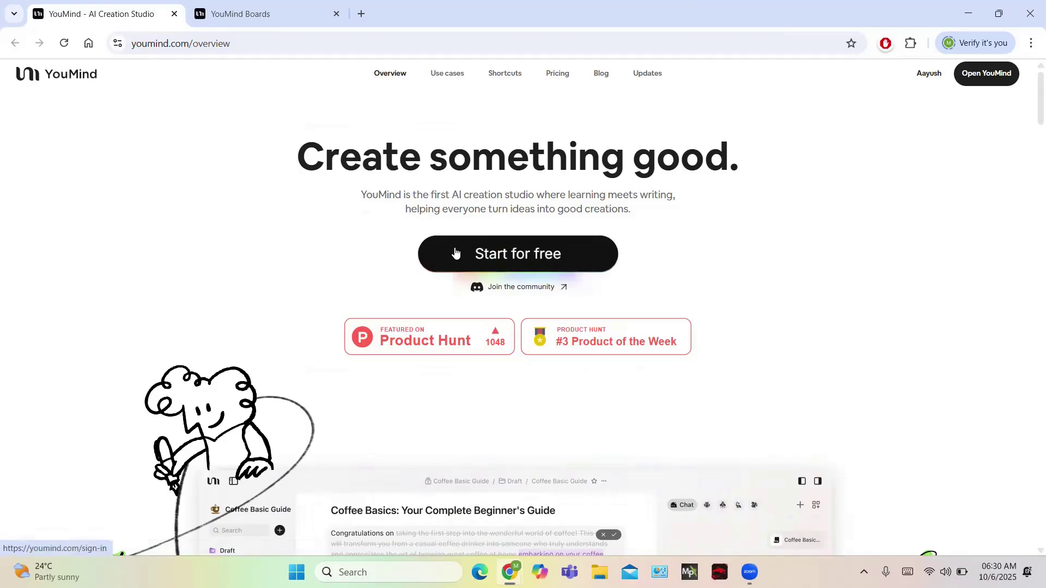
# Look through the YouMind overview page, covering its features, use cases, user reviews and blog stories.
pyautogui.scroll(-3, 456, 253)
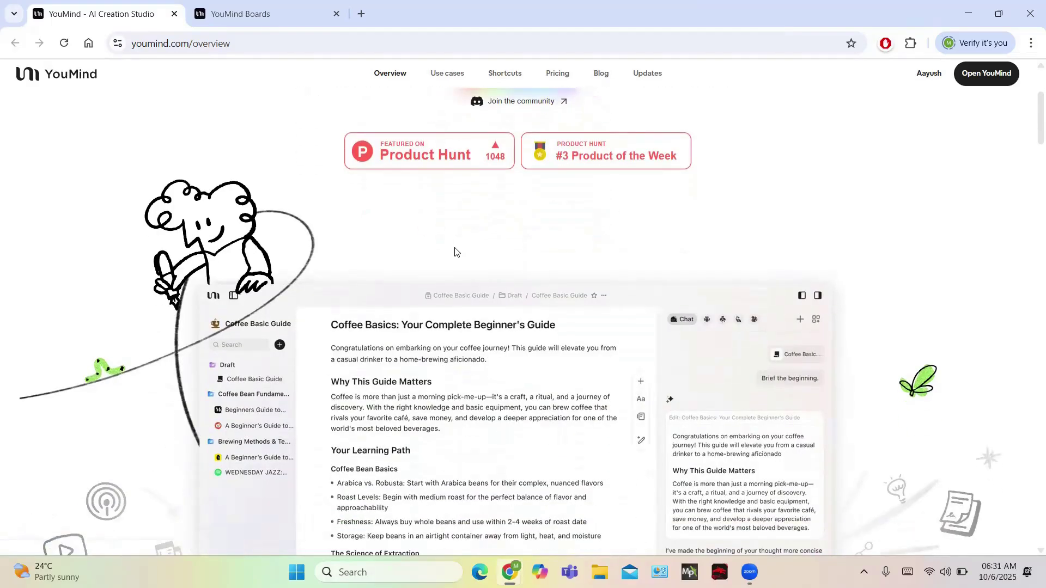
pyautogui.scroll(-8, 455, 253)
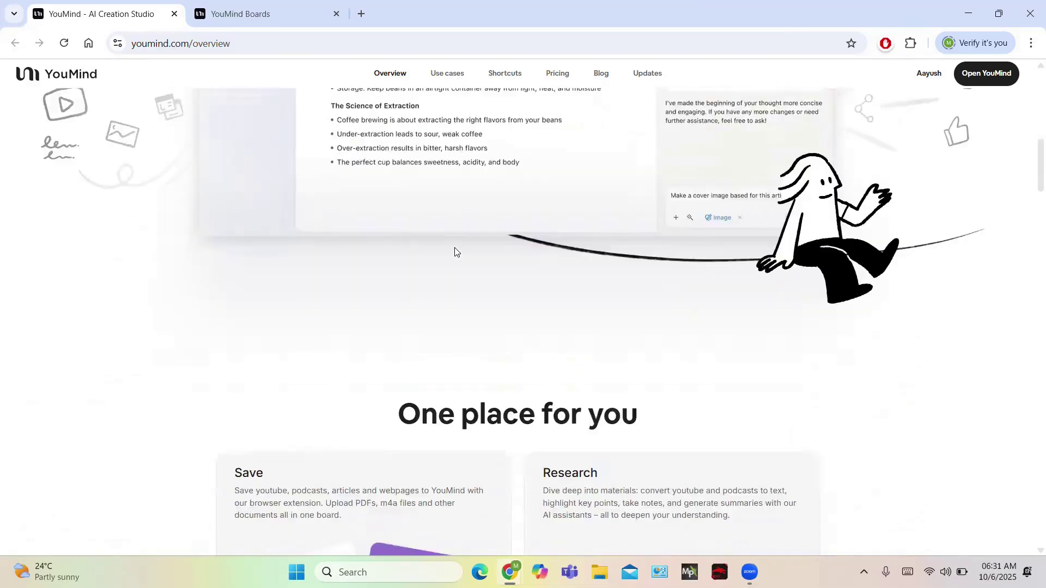
pyautogui.scroll(-8, 455, 252)
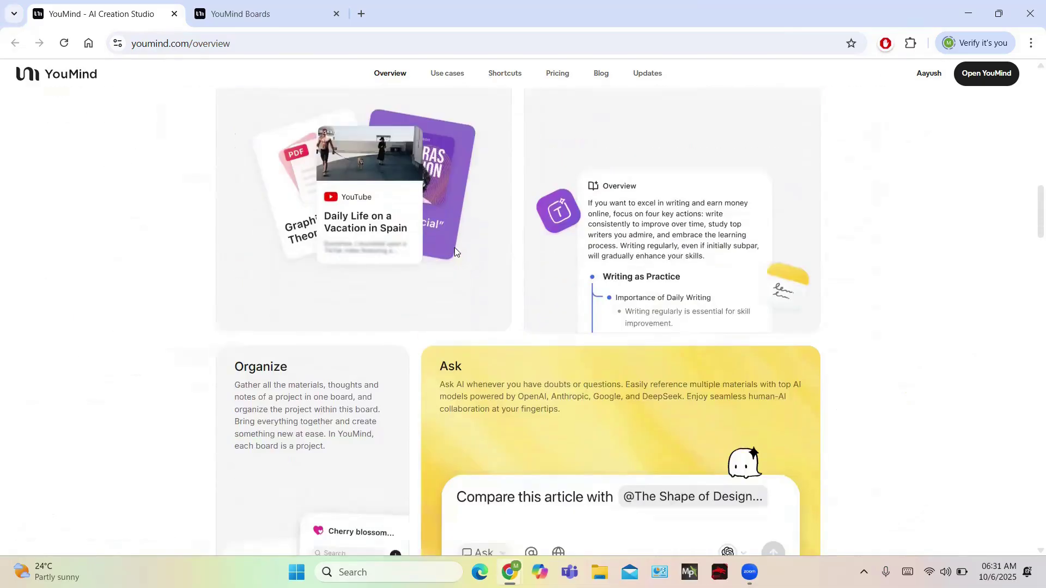
pyautogui.scroll(-8, 454, 247)
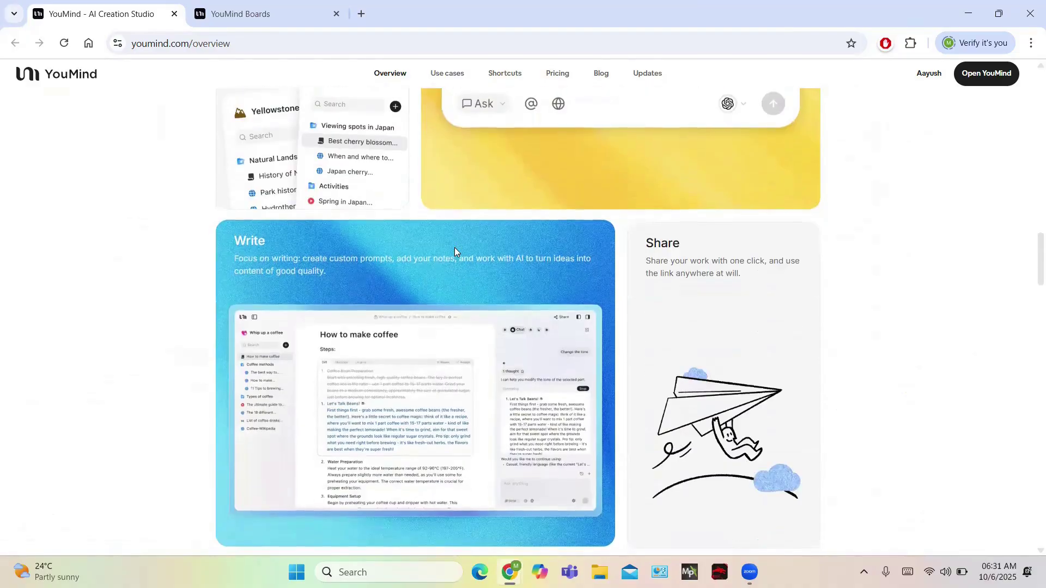
pyautogui.scroll(-8, 455, 248)
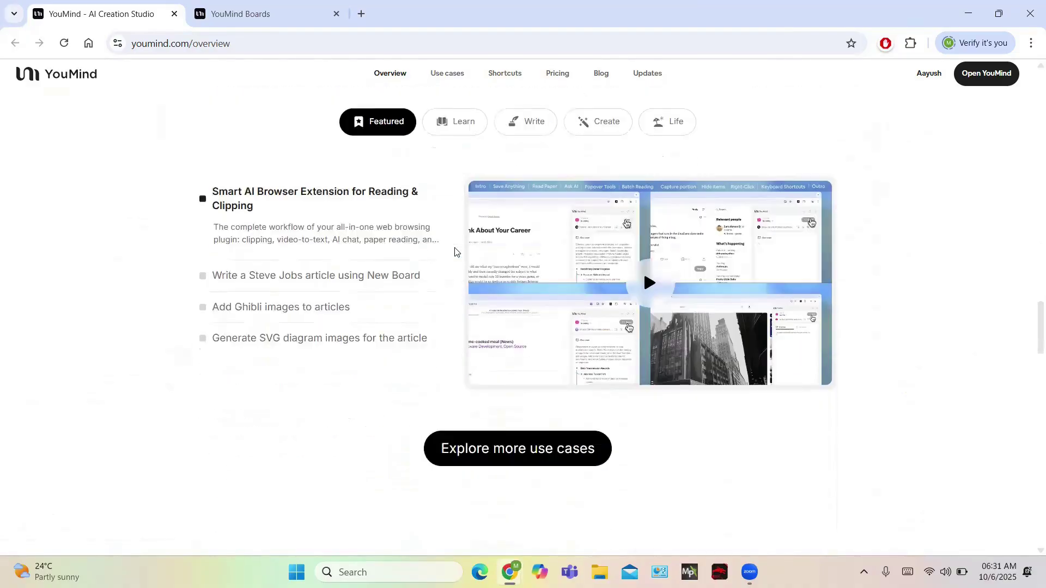
pyautogui.scroll(-10, 455, 251)
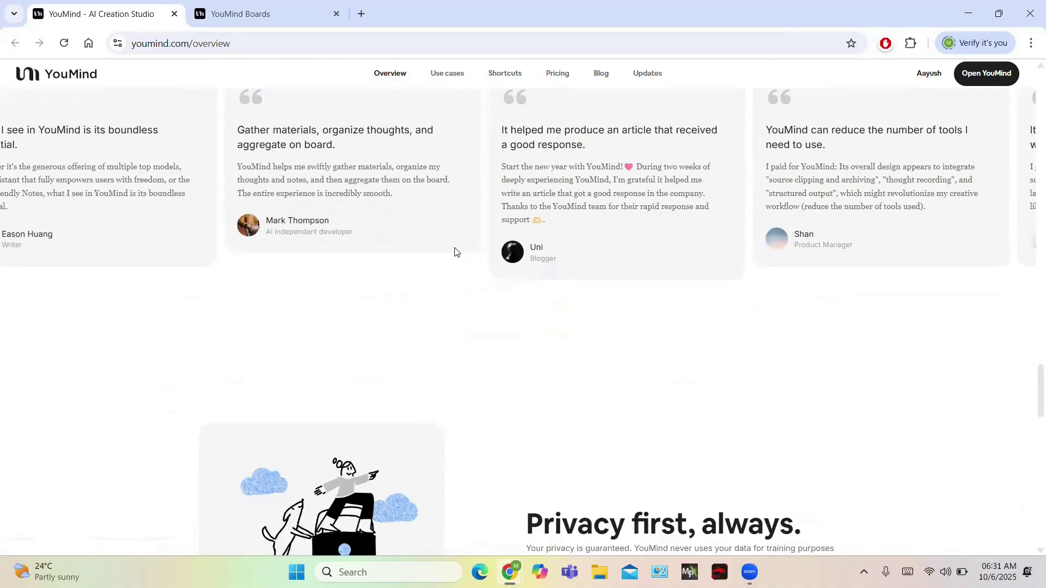
pyautogui.scroll(-16, 455, 251)
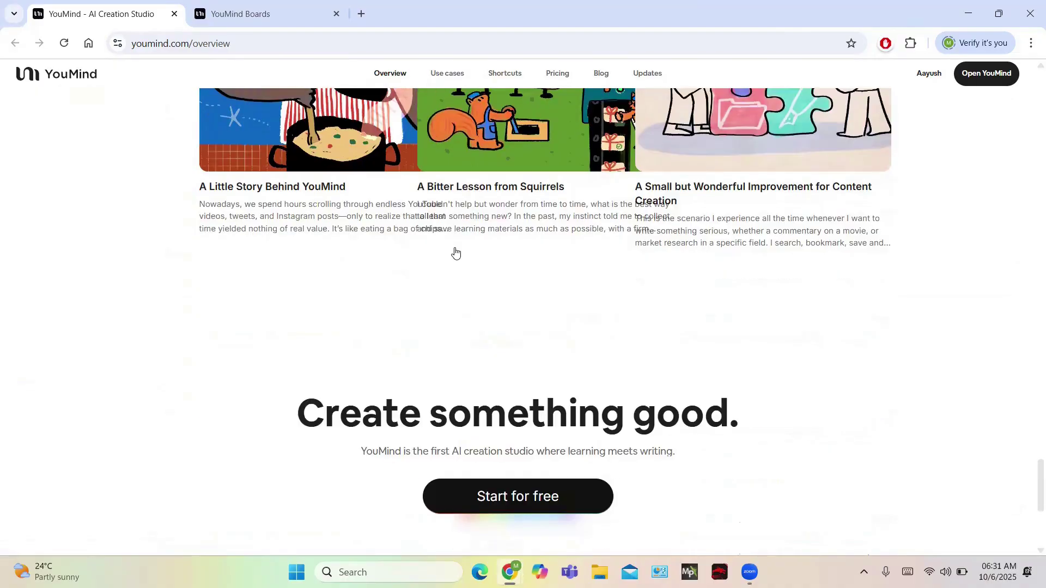
pyautogui.scroll(-5, 456, 252)
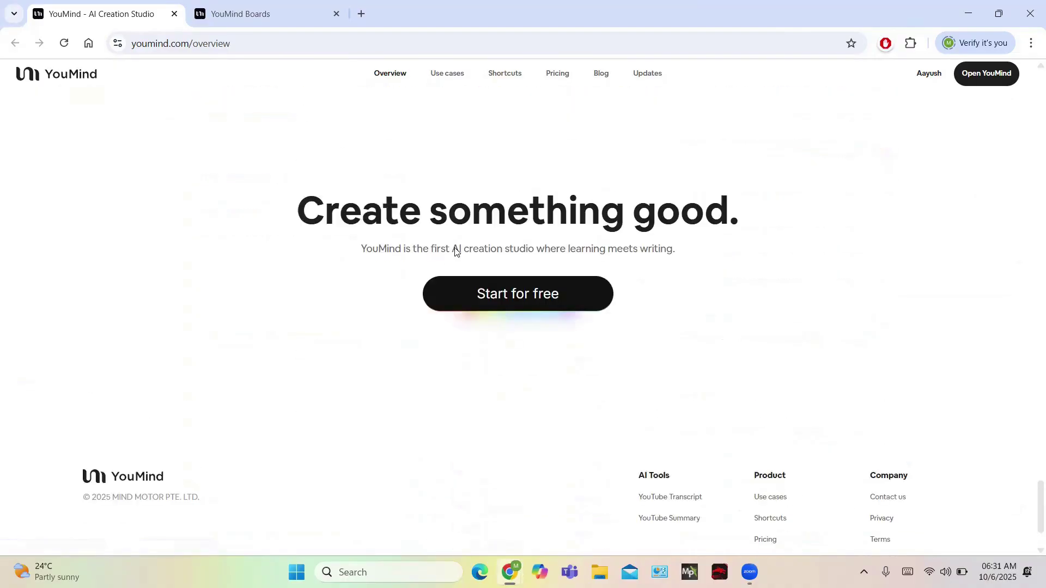
pyautogui.scroll(20, 456, 252)
pyautogui.scroll(15, 456, 252)
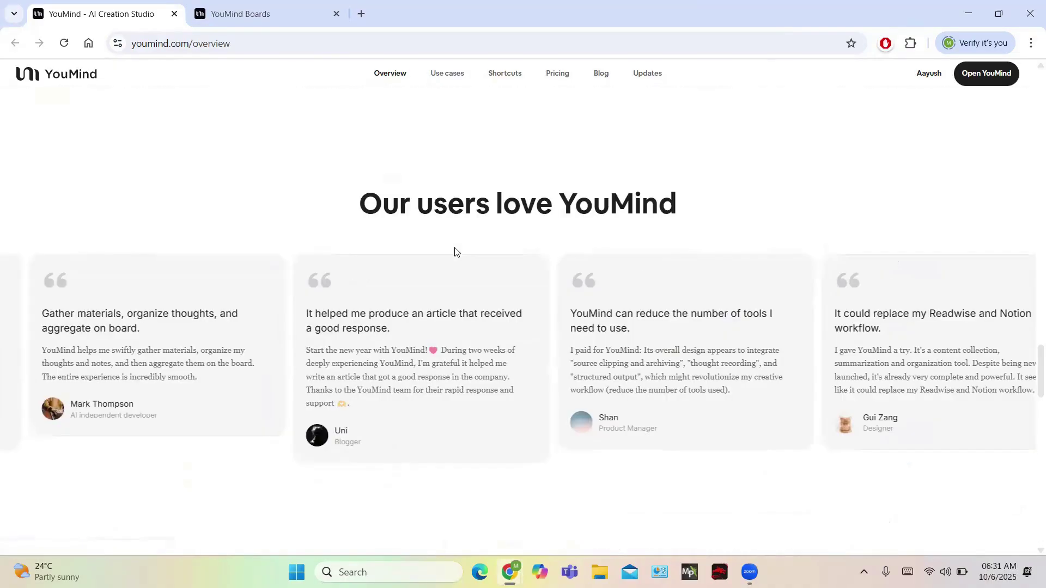
pyautogui.scroll(15, 456, 248)
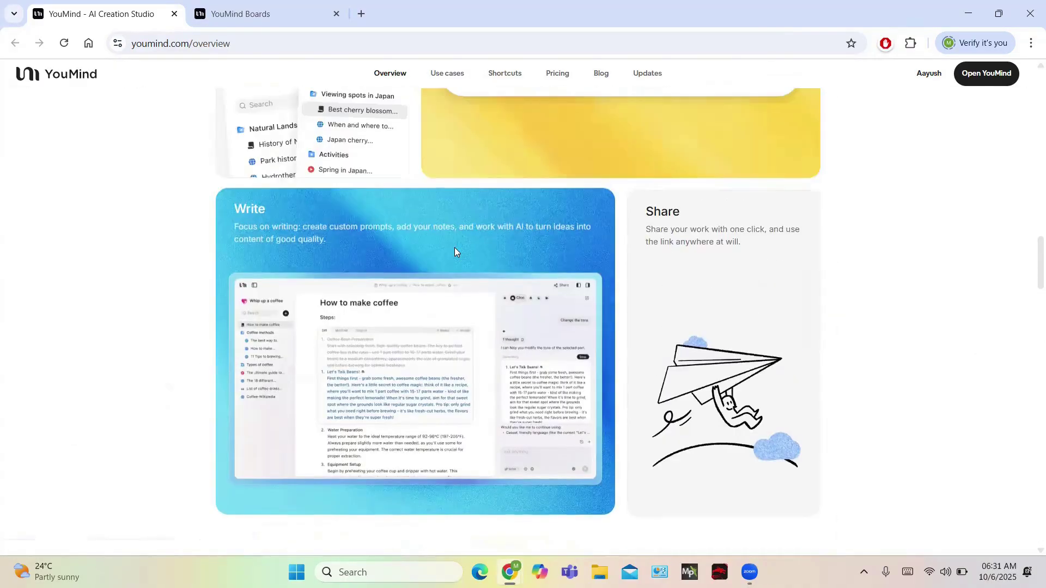
pyautogui.scroll(14, 455, 250)
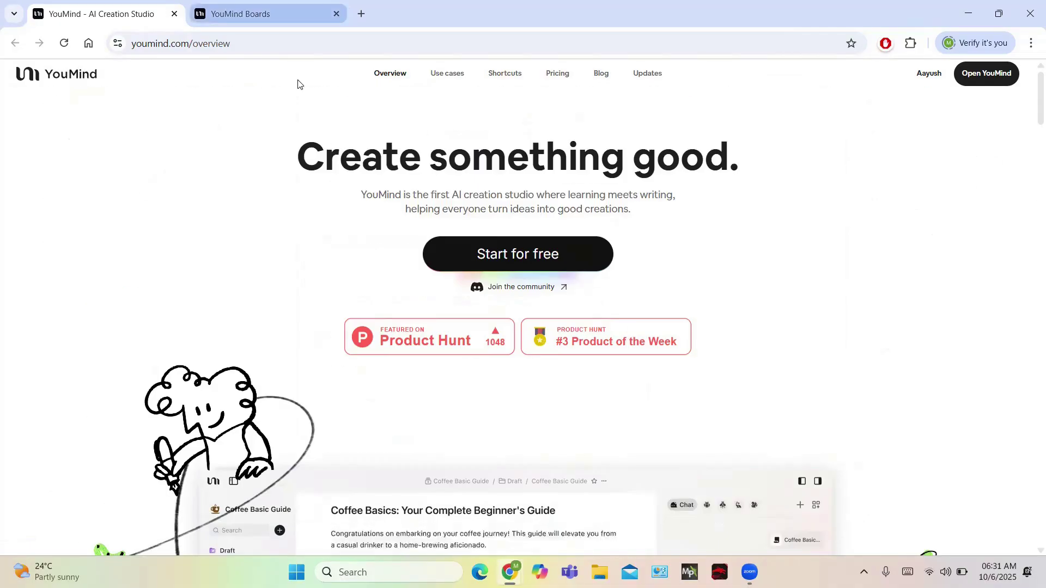
# Start YouMind from its home page and generate a new AI board on the topic "coffee".
pyautogui.click(580, 254)
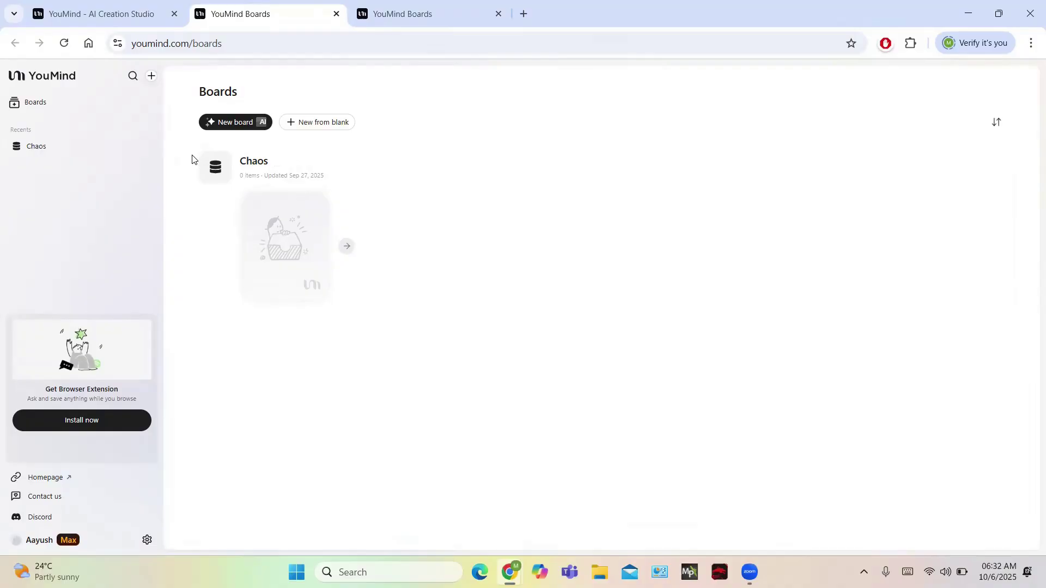
pyautogui.click(243, 126)
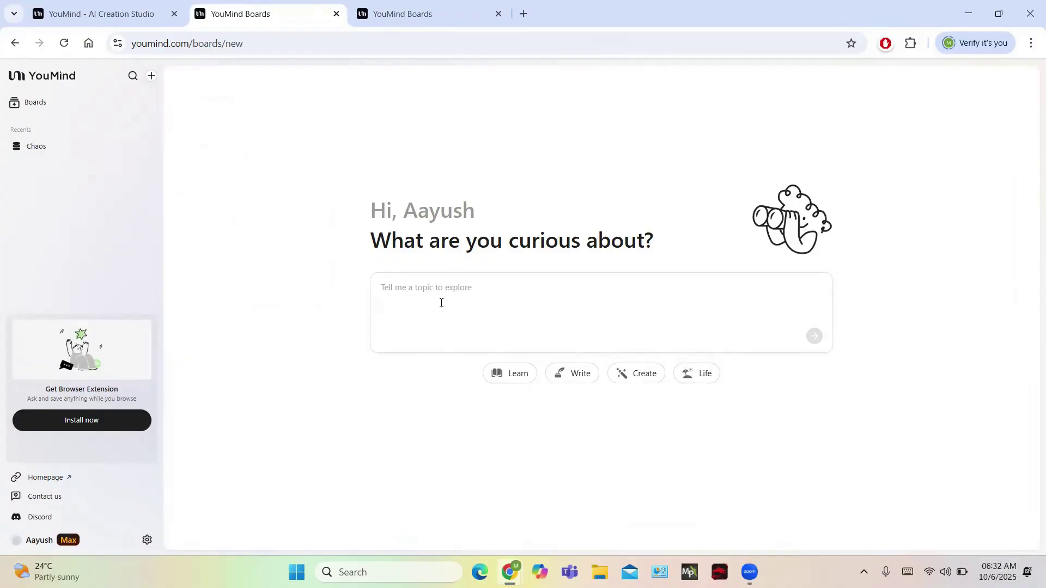
pyautogui.write('coffee')
pyautogui.press('Return')
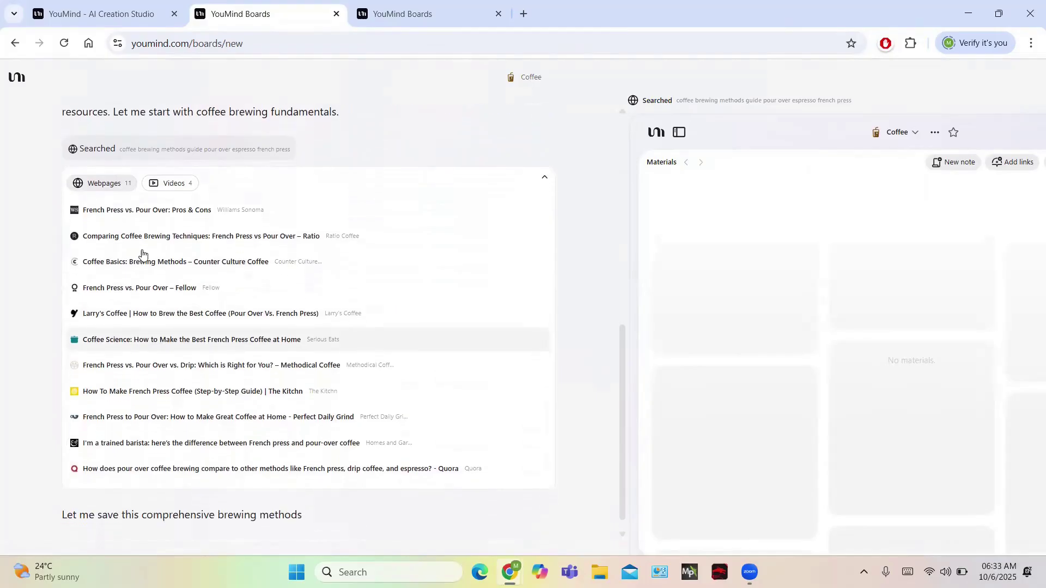
# Review the web searches and saved materials on brewing methods, bean origins and equipment in the coffee board's generation log.
pyautogui.scroll(2, 184, 233)
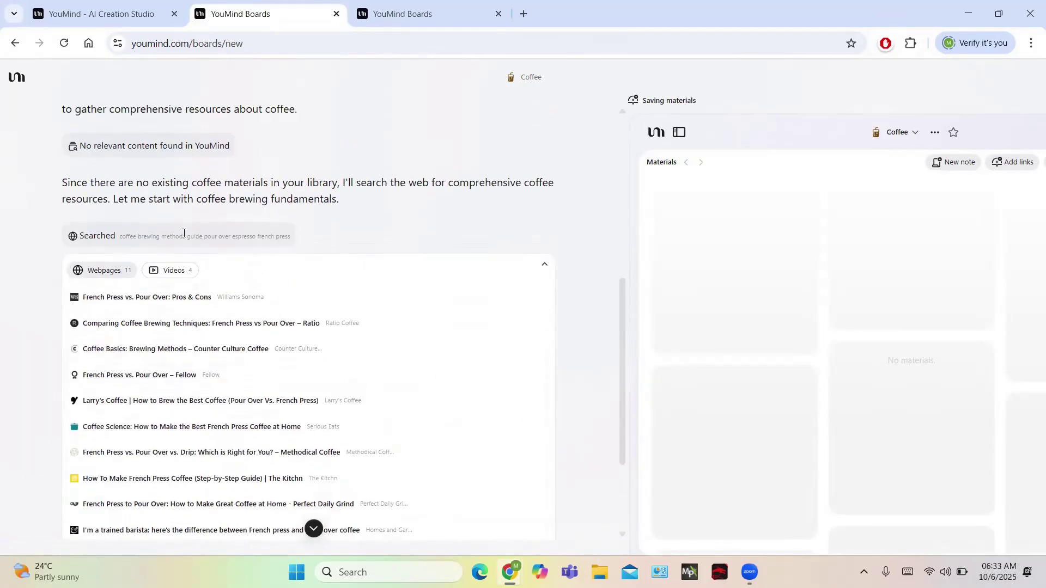
pyautogui.scroll(-1, 184, 235)
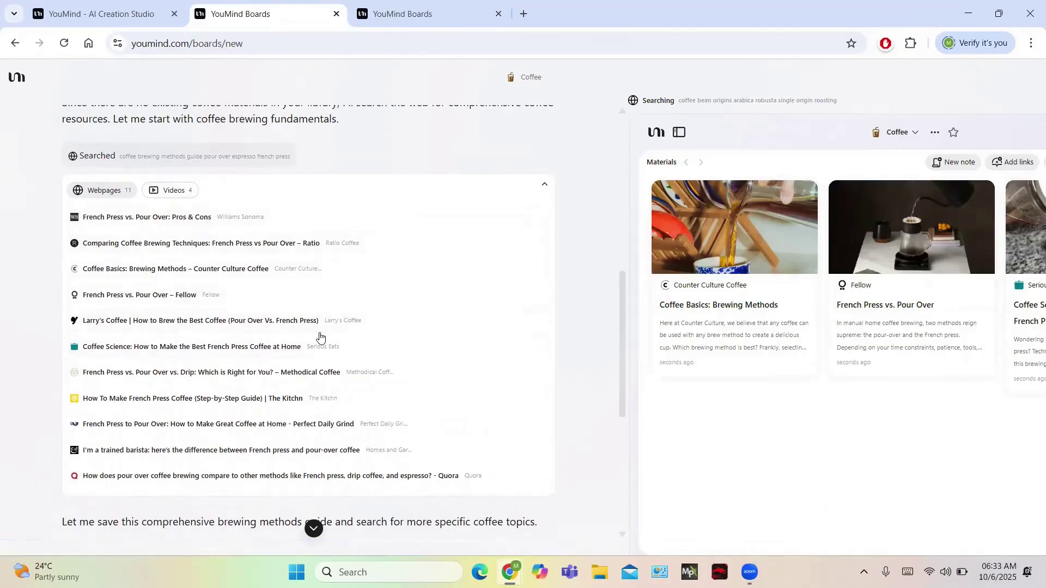
pyautogui.scroll(-3, 320, 338)
pyautogui.scroll(-2, 319, 338)
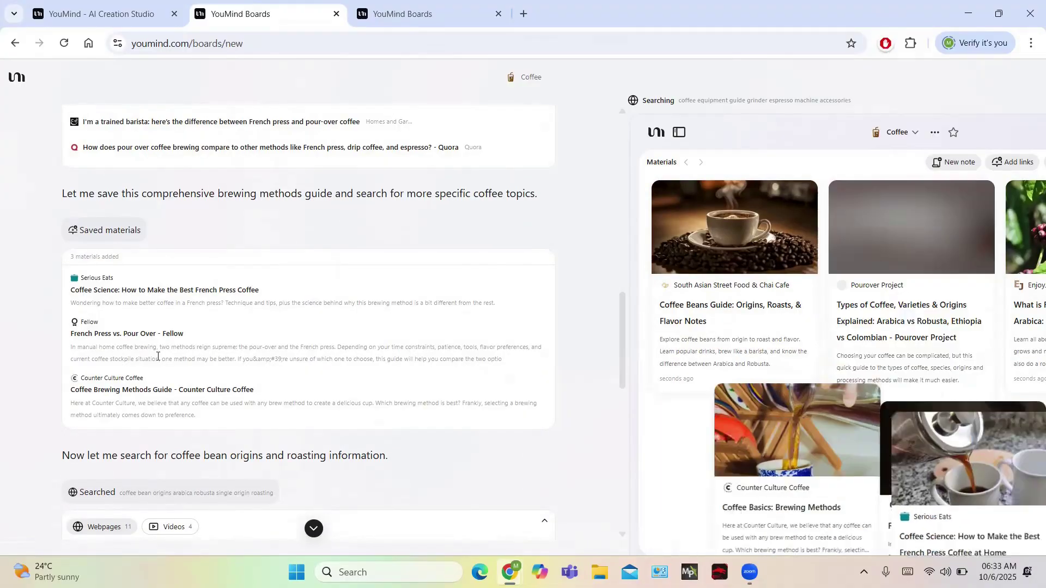
pyautogui.scroll(-5, 158, 357)
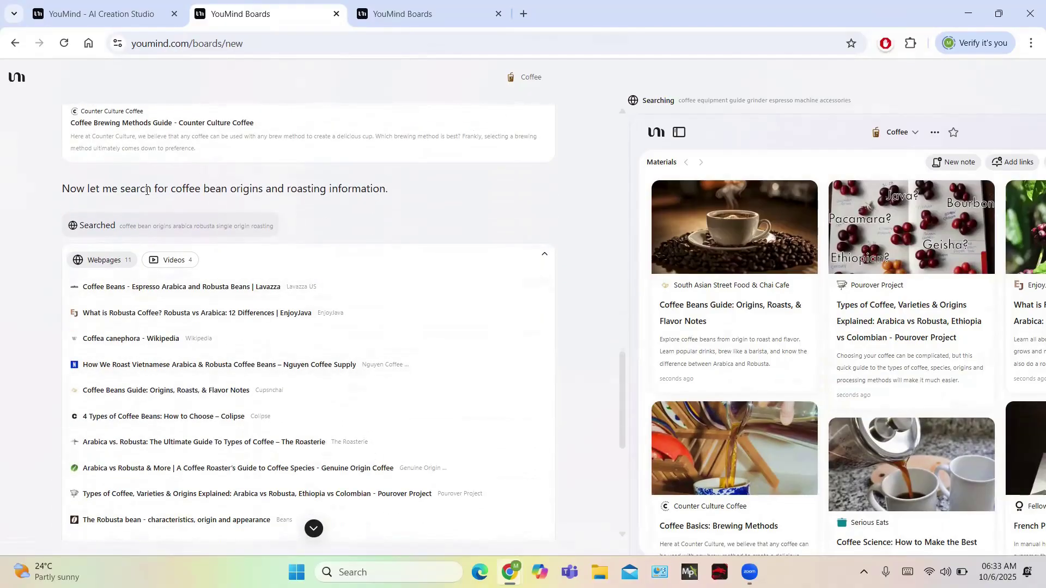
pyautogui.scroll(-2, 332, 296)
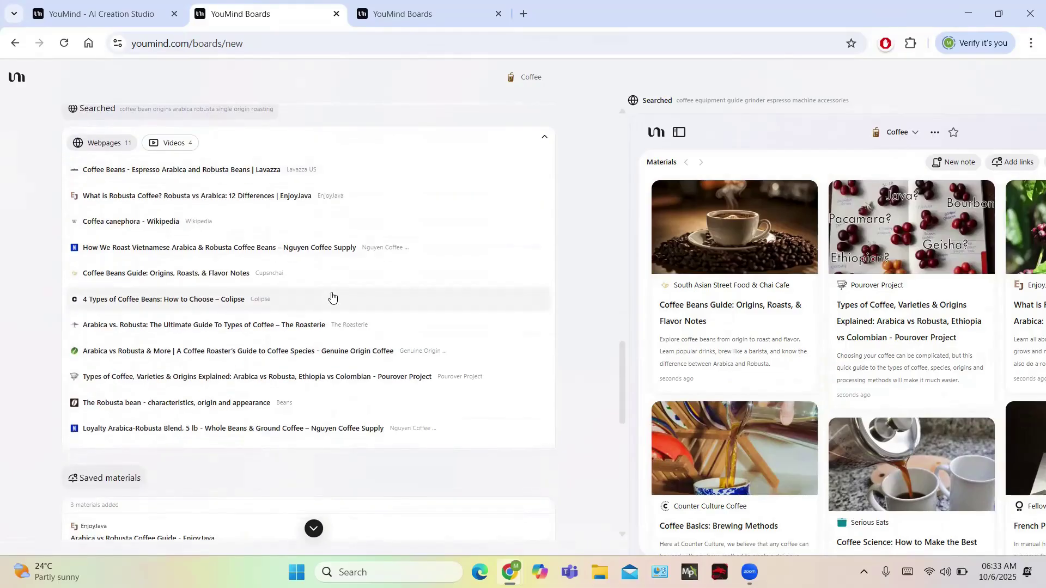
pyautogui.scroll(-5, 332, 296)
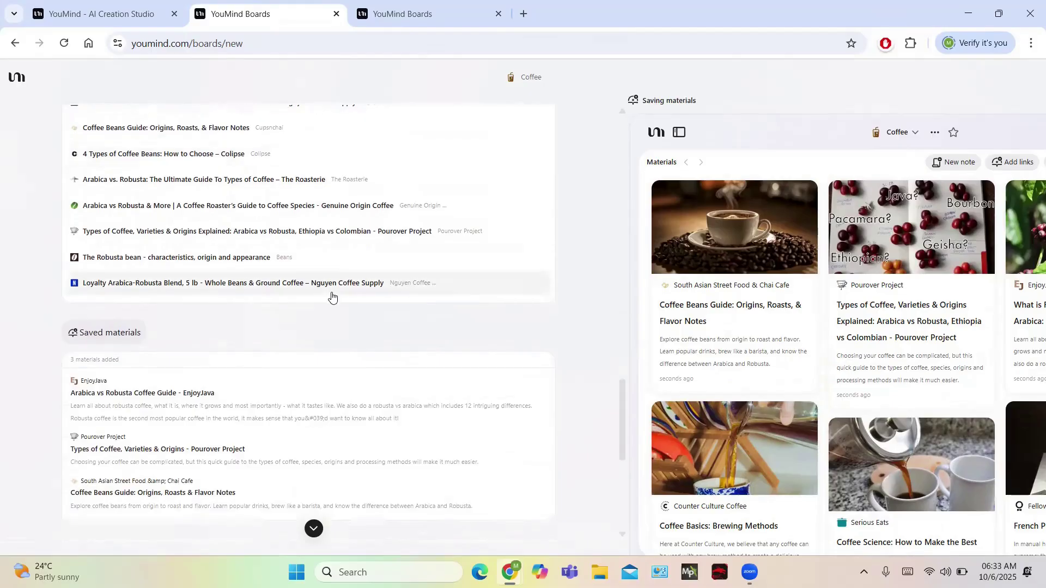
pyautogui.scroll(-5, 332, 297)
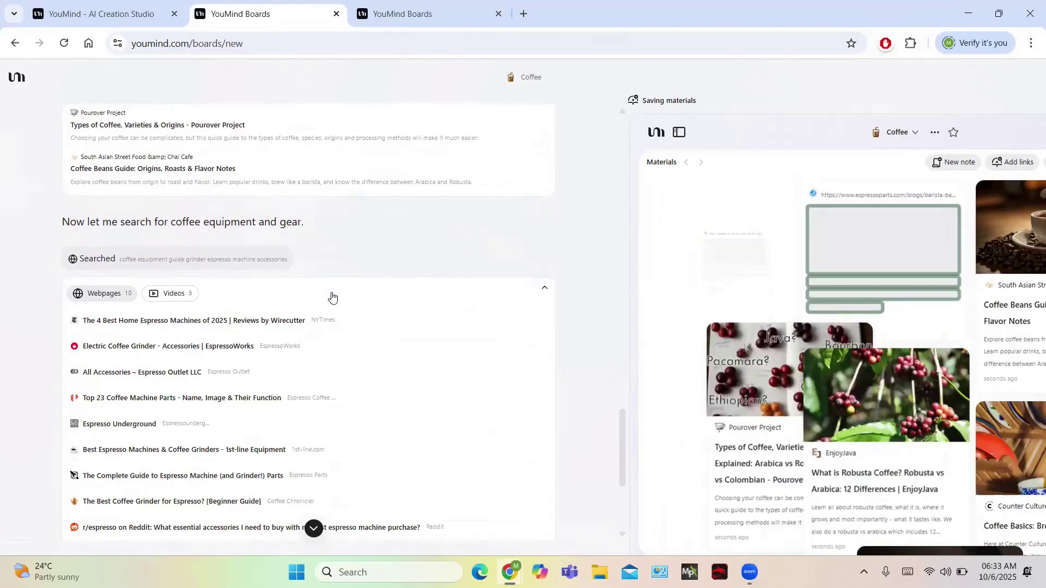
pyautogui.scroll(-3, 332, 297)
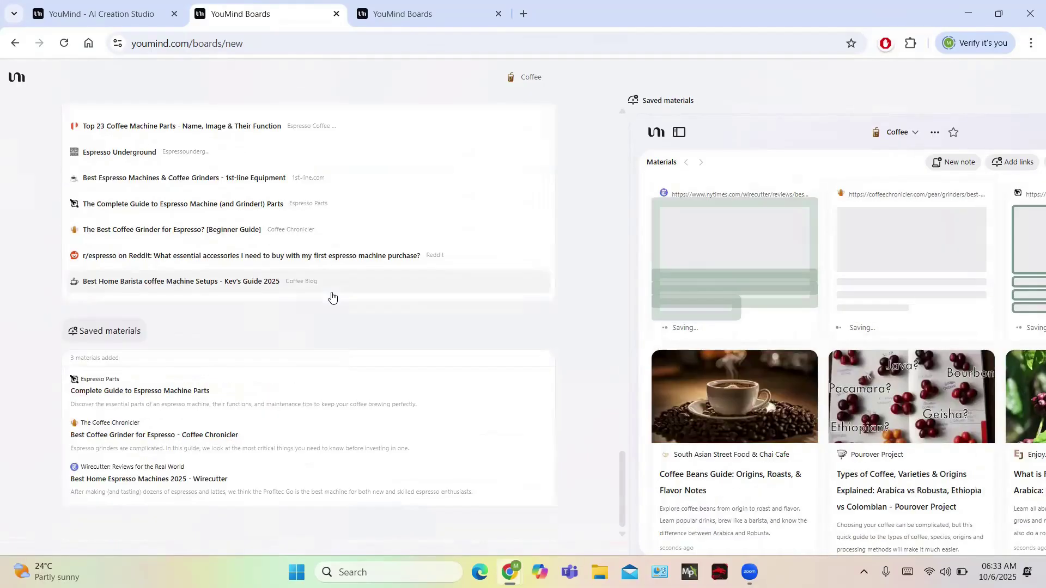
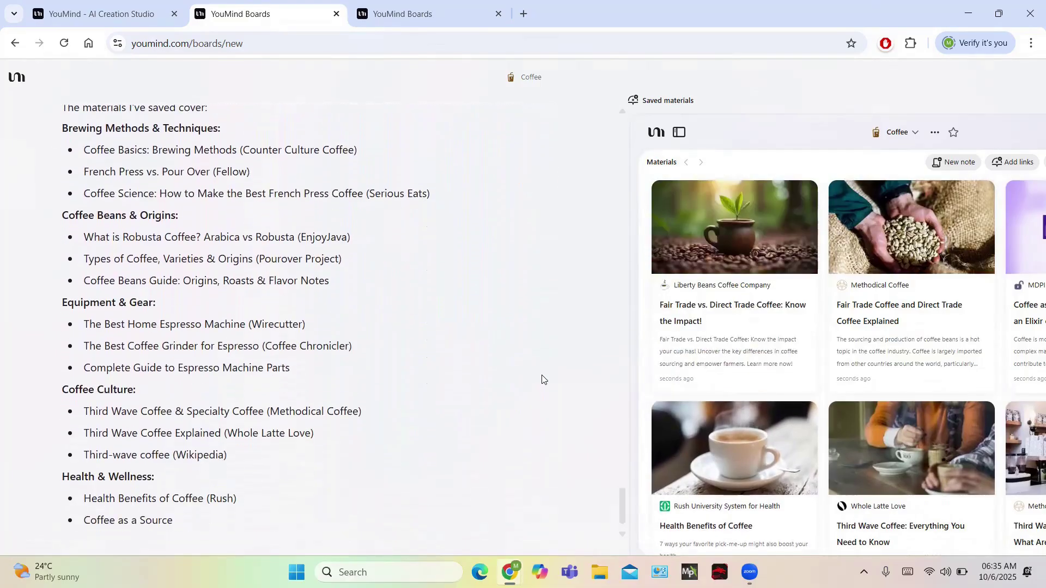
# Read the AI's summary of the saved coffee materials by category and how it organized the board.
pyautogui.scroll(6, 280, 248)
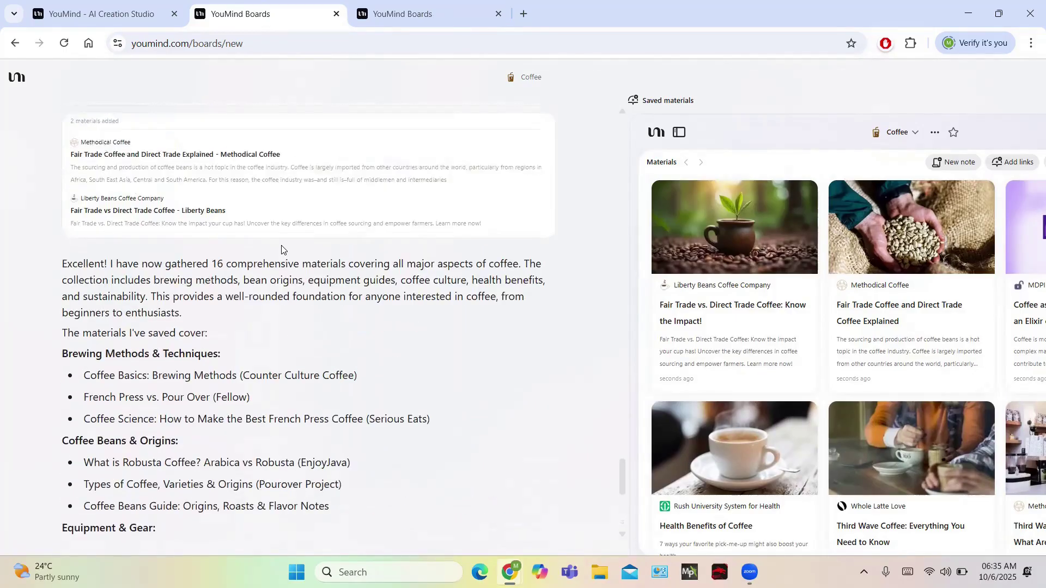
pyautogui.scroll(1, 282, 249)
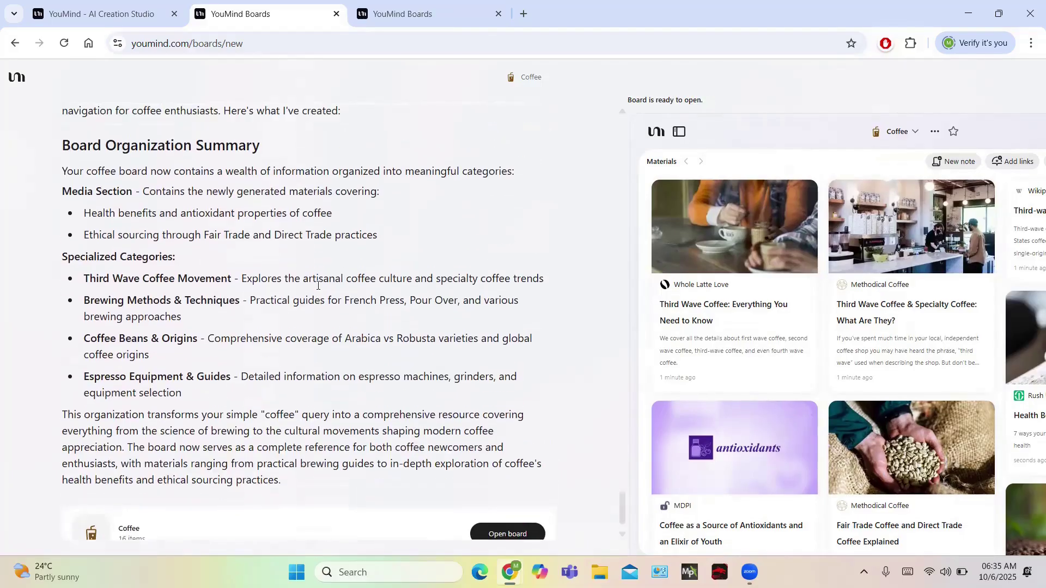
pyautogui.scroll(3, 318, 286)
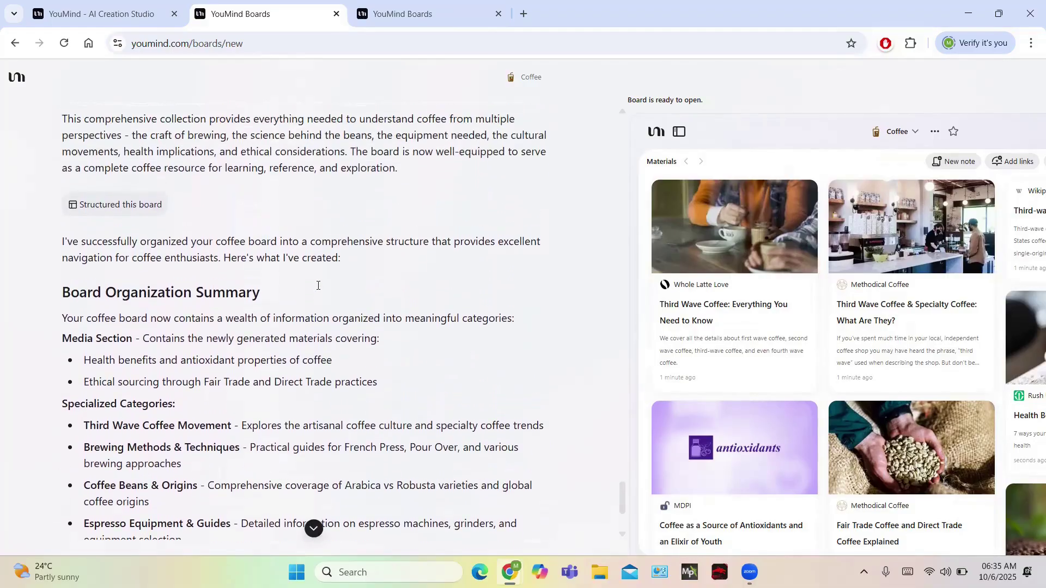
pyautogui.scroll(7, 318, 286)
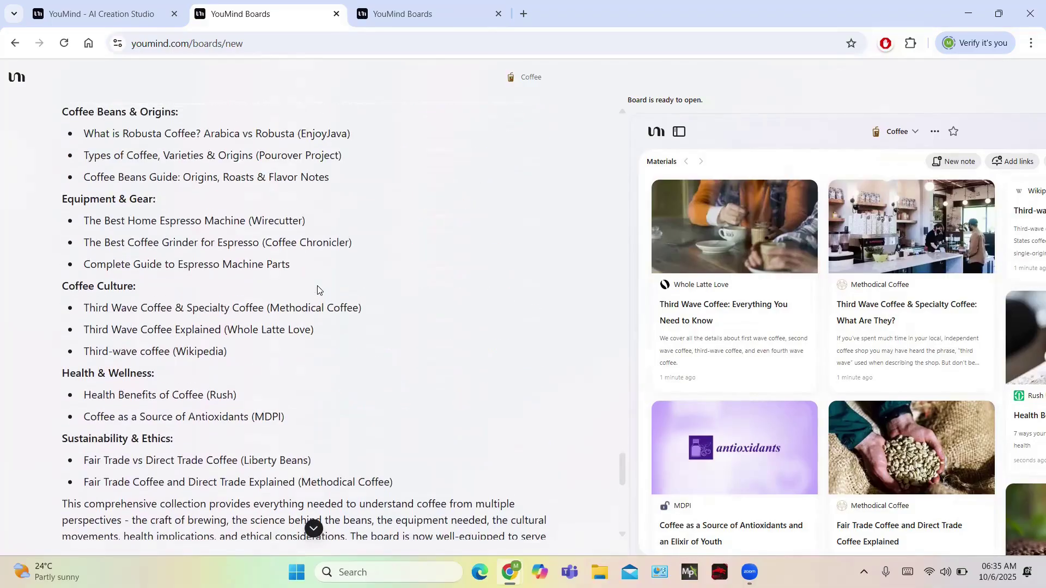
pyautogui.scroll(8, 318, 289)
pyautogui.scroll(-1, 318, 290)
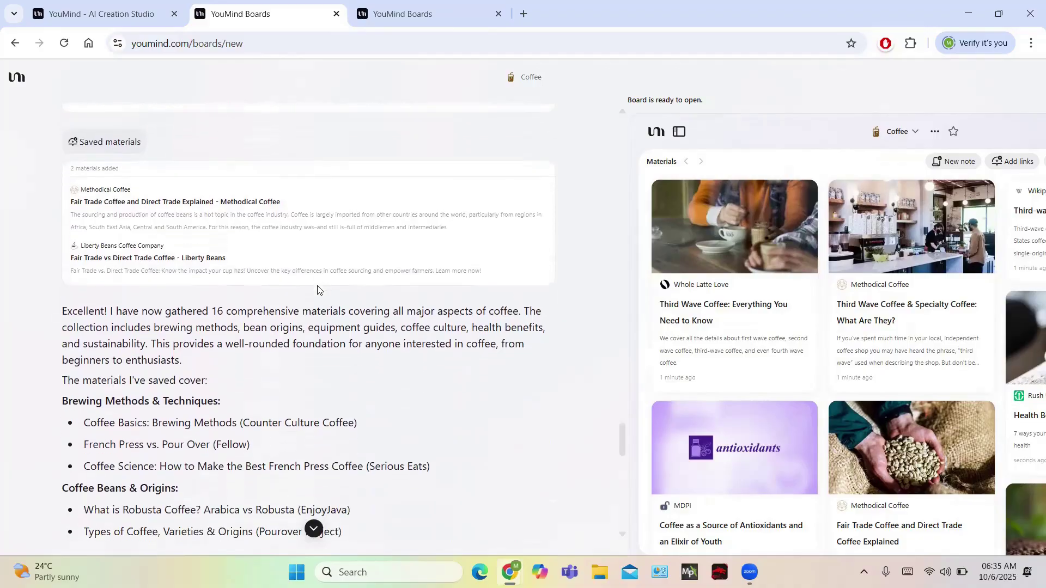
pyautogui.scroll(-3, 319, 290)
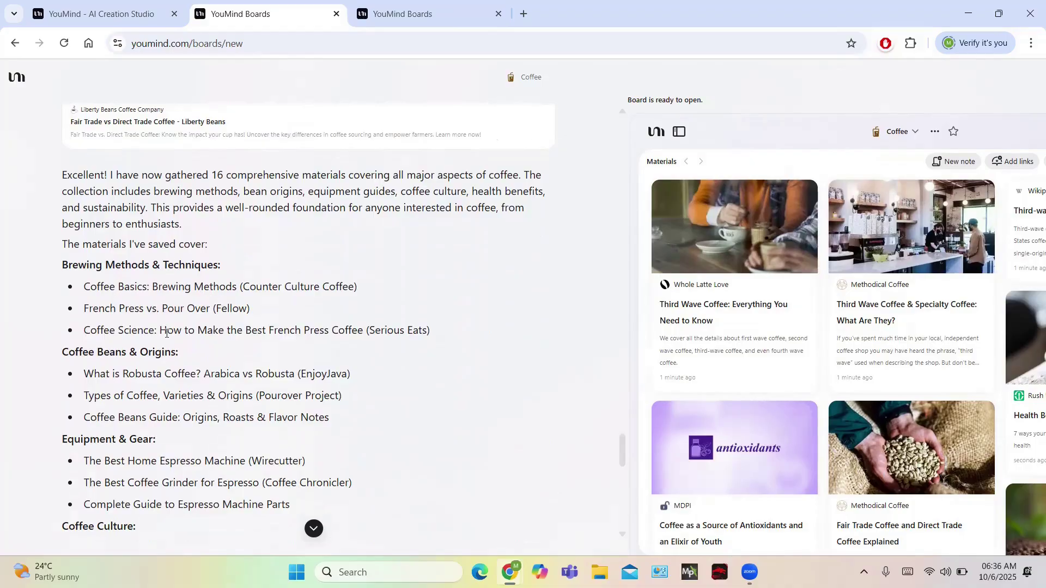
pyautogui.scroll(-1, 166, 333)
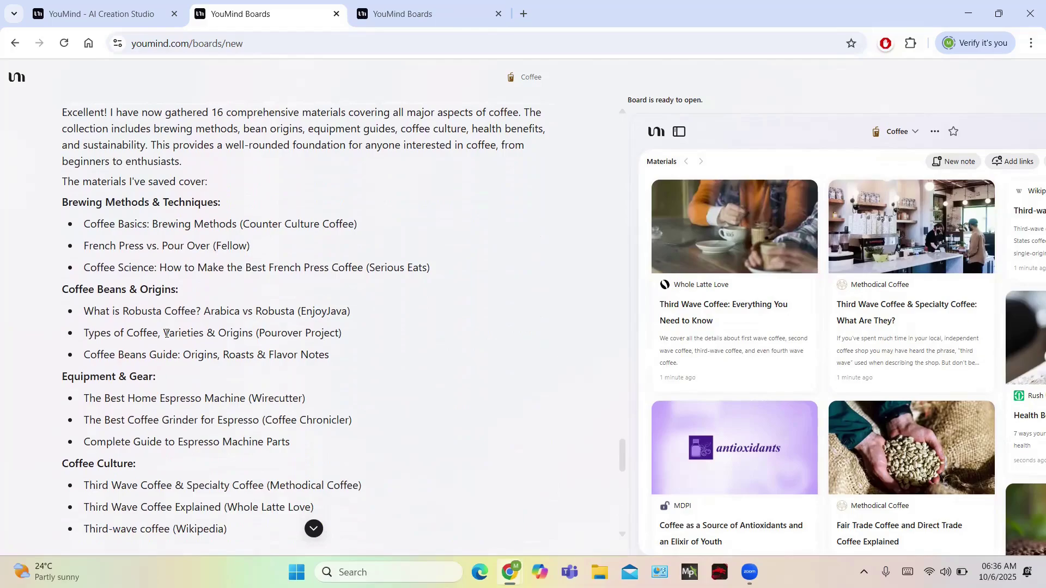
pyautogui.scroll(-3, 166, 333)
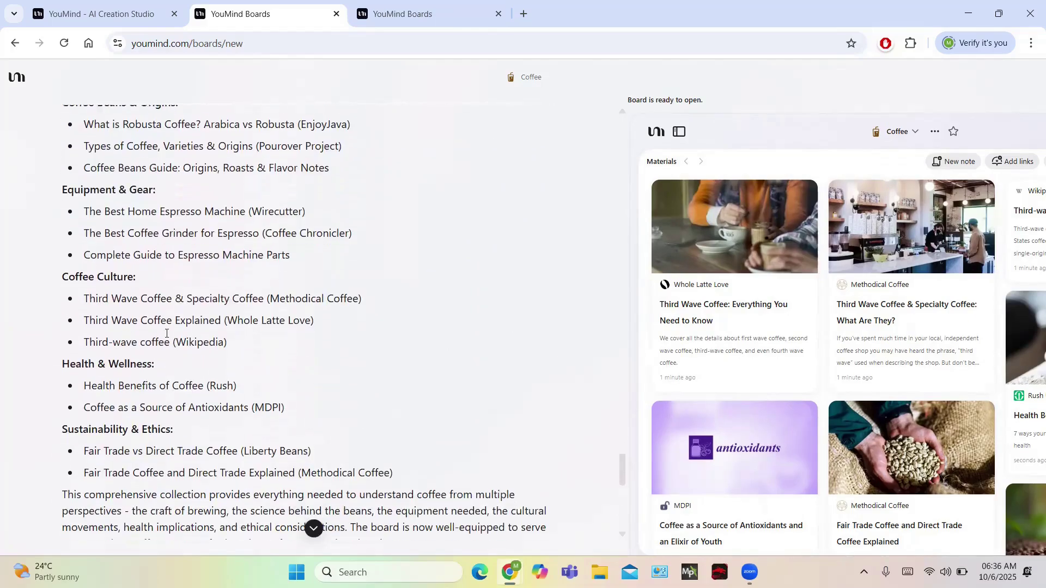
pyautogui.scroll(-2, 166, 332)
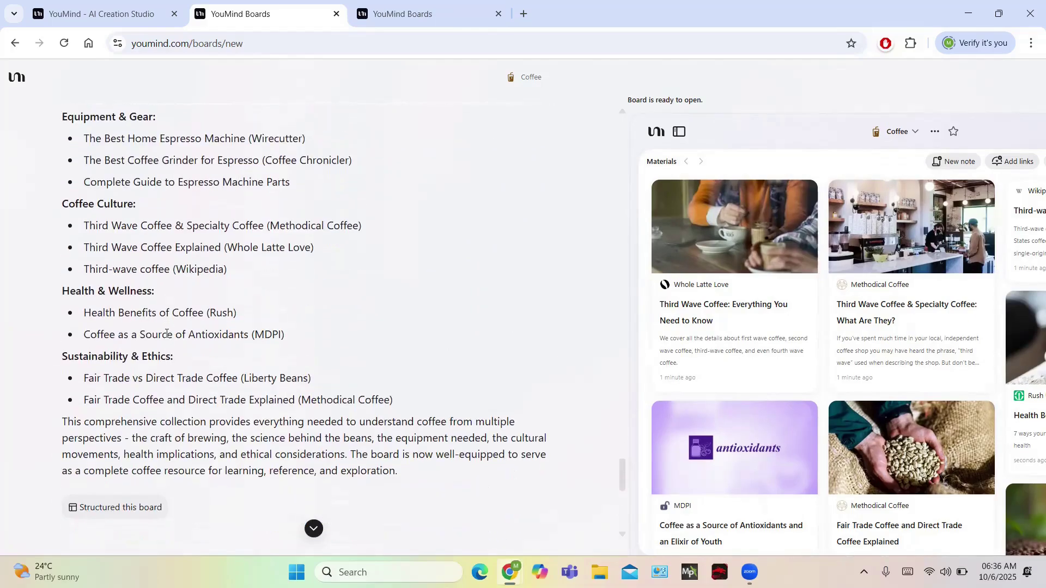
pyautogui.scroll(-2, 166, 333)
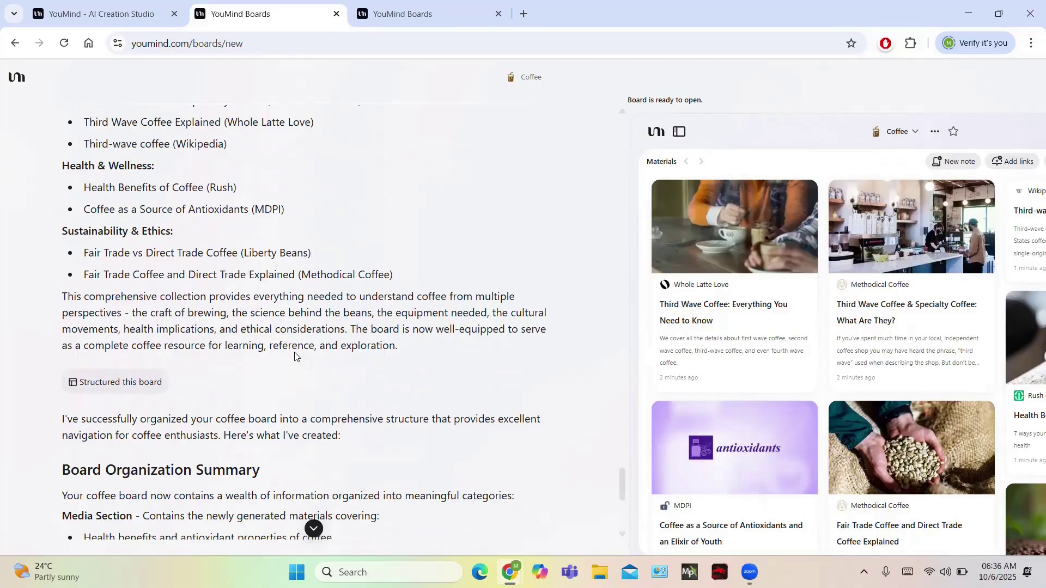
pyautogui.scroll(-1, 295, 357)
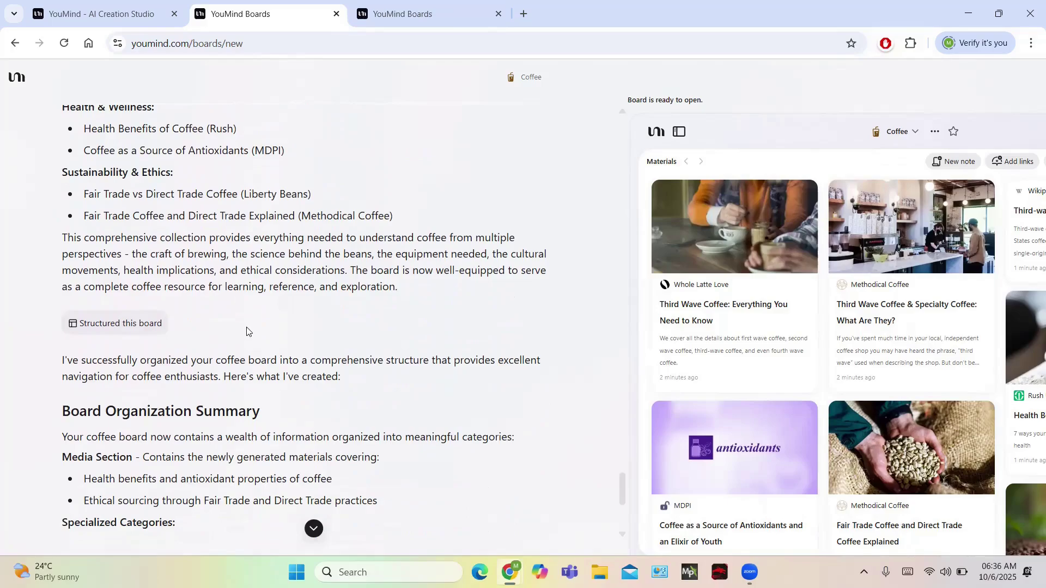
pyautogui.scroll(-2, 247, 331)
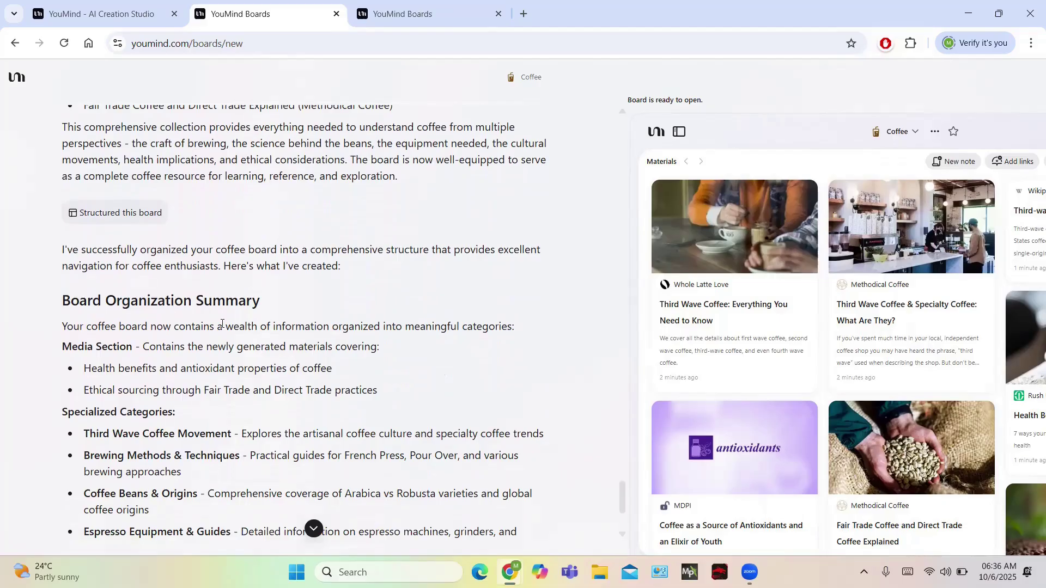
# Read the rest of the board organization summary and open the generated Coffee board.
pyautogui.scroll(-2, 222, 323)
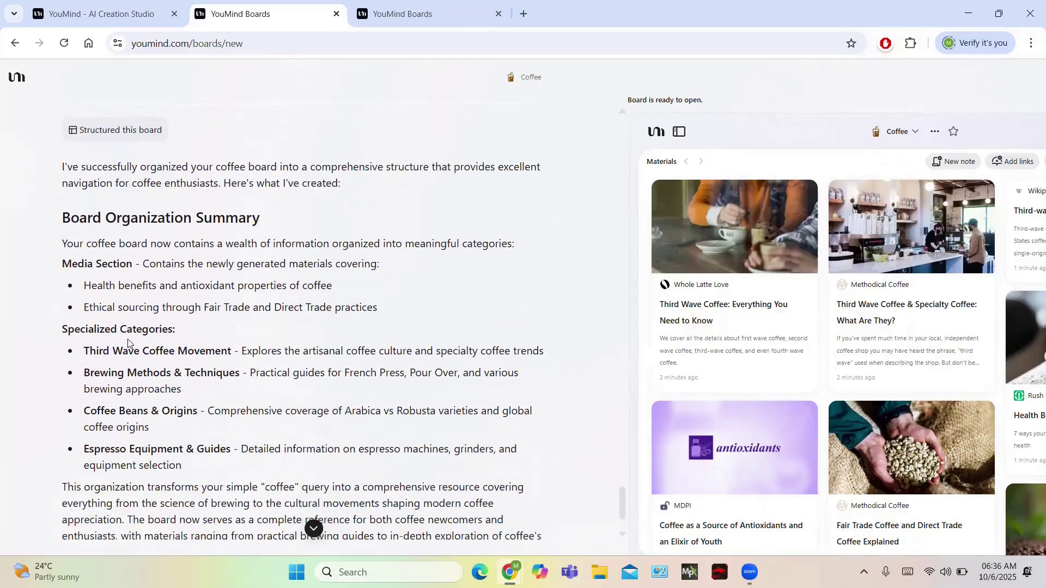
pyautogui.scroll(-1, 196, 345)
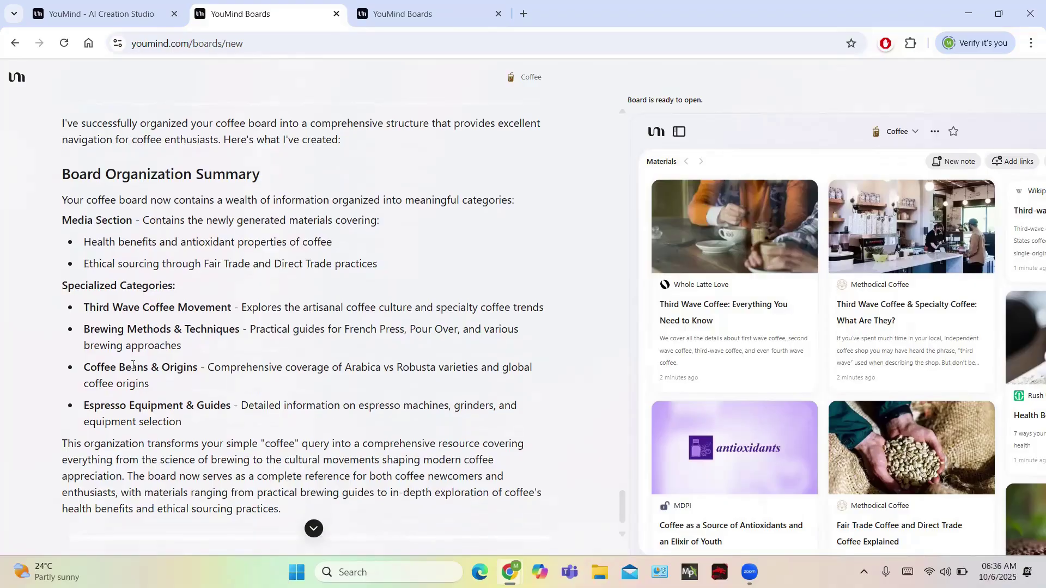
pyautogui.scroll(-1, 186, 379)
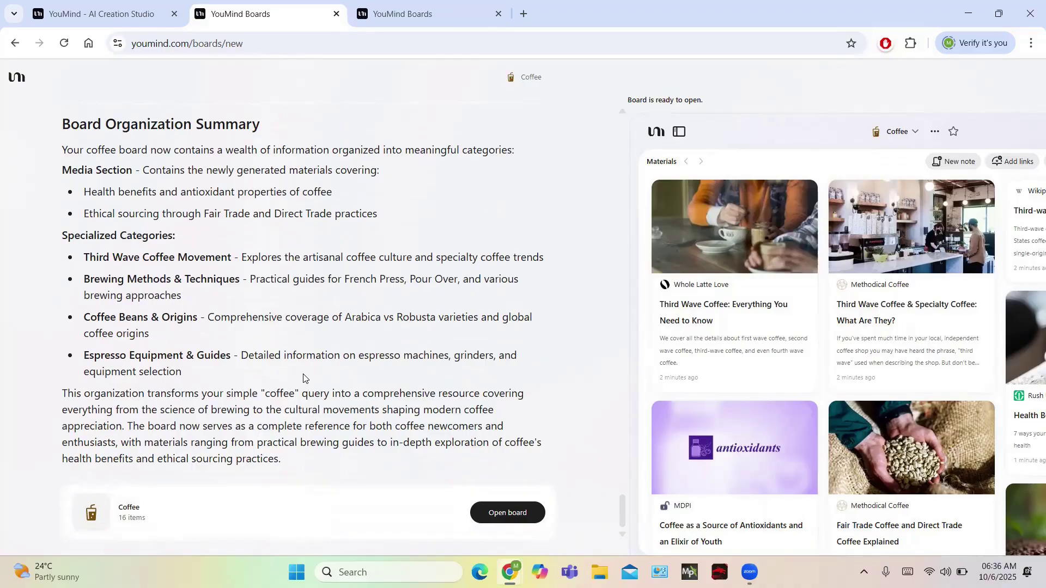
pyautogui.click(487, 517)
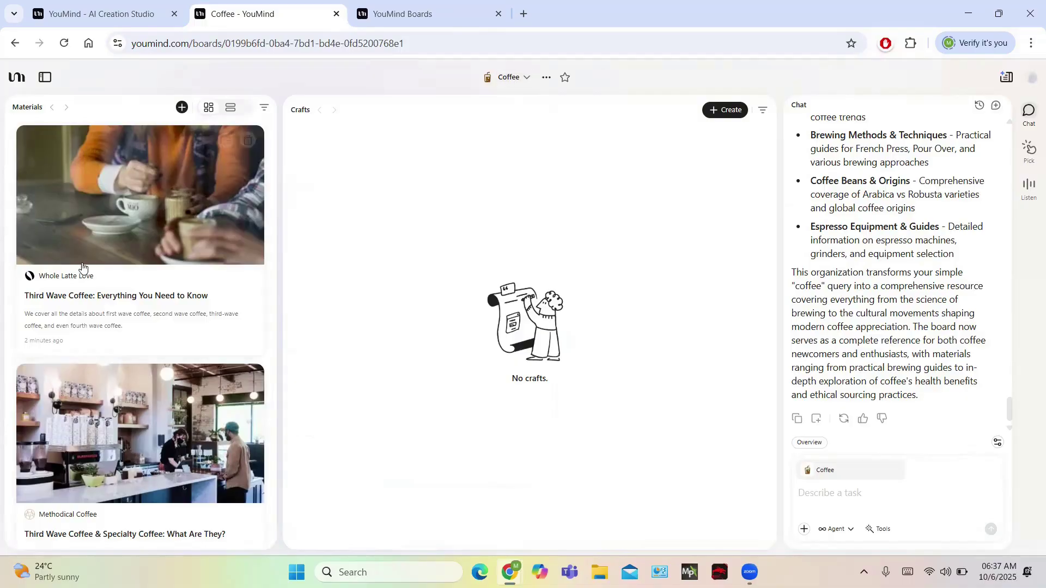
# Look through the Coffee board's saved materials and the organization summary in its chat.
pyautogui.scroll(-20, 65, 271)
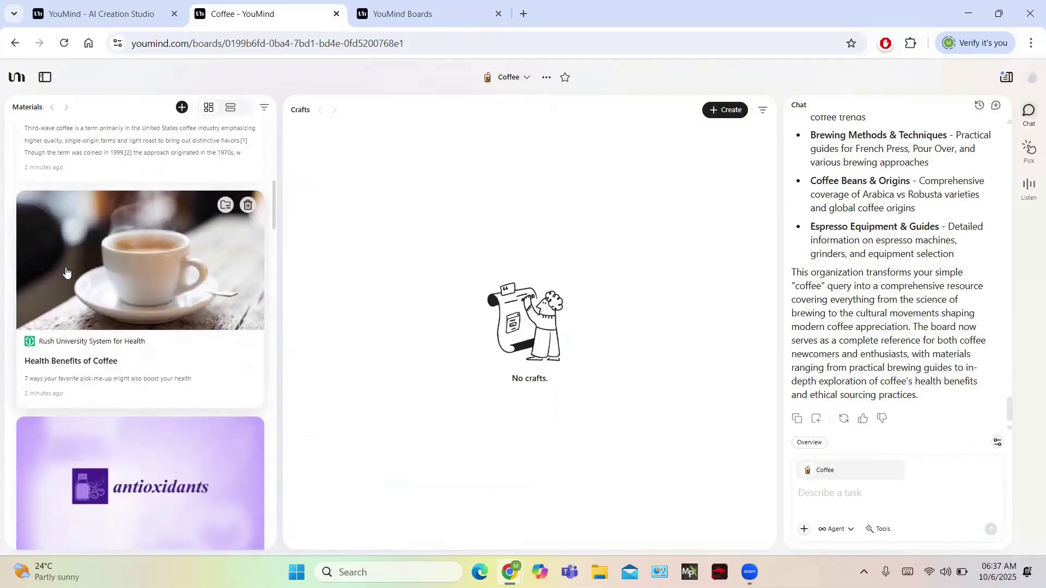
pyautogui.scroll(-20, 65, 271)
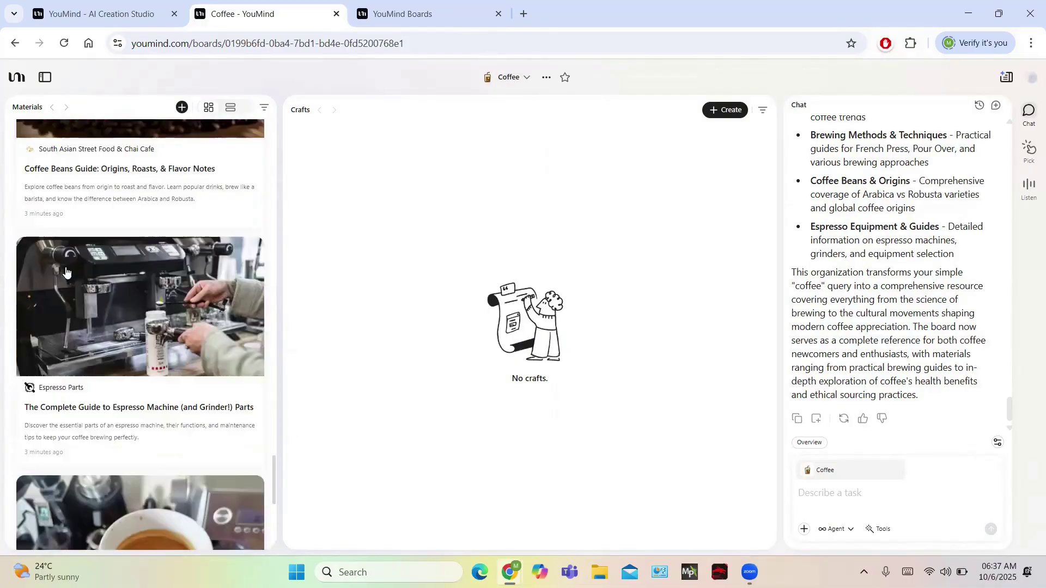
pyautogui.scroll(-3, 66, 271)
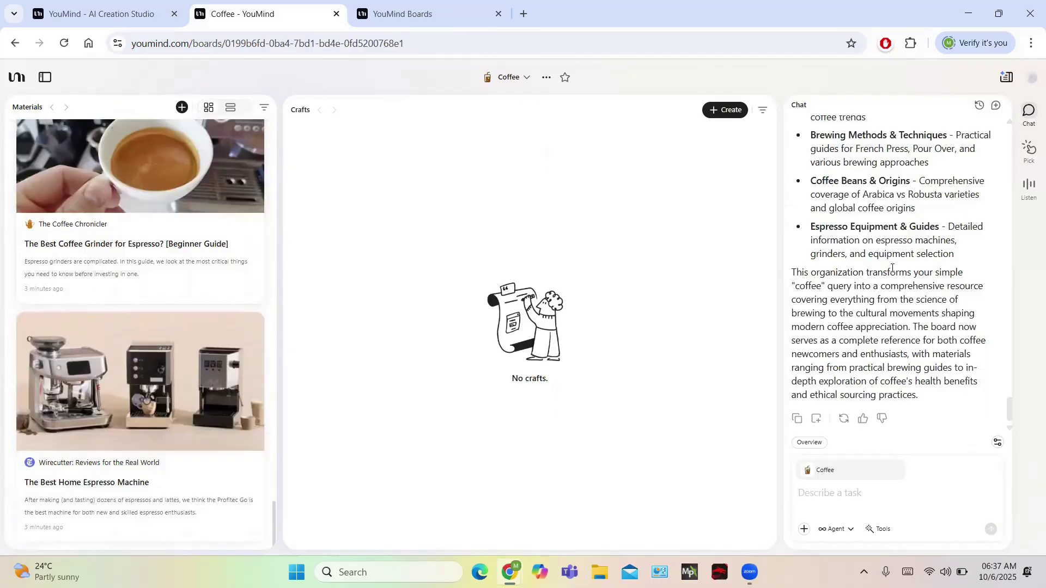
pyautogui.scroll(1, 915, 244)
pyautogui.scroll(15, 915, 244)
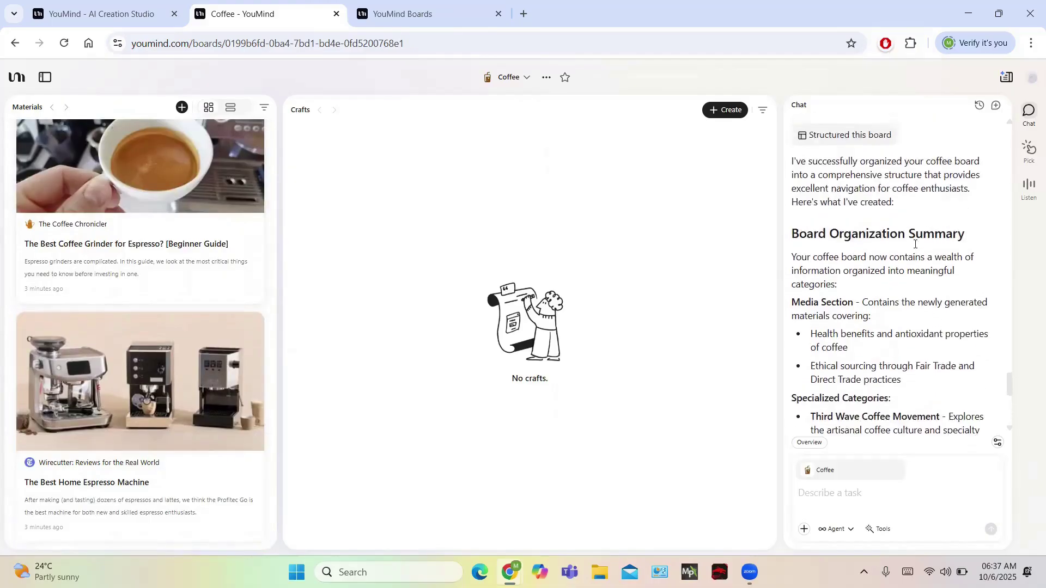
pyautogui.scroll(-6, 916, 246)
pyautogui.scroll(-8, 915, 247)
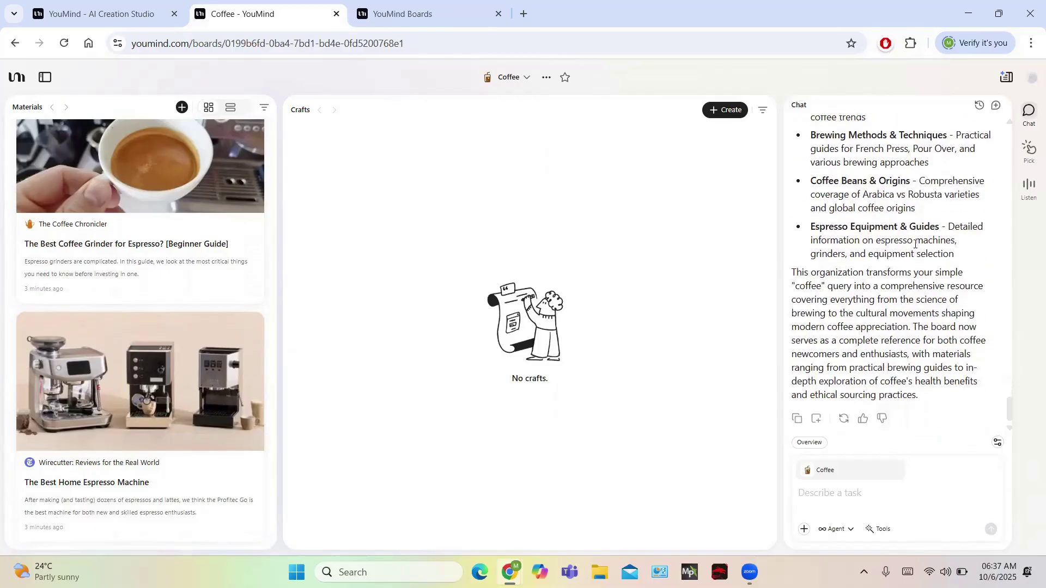
# Create a new craft page in the Coffee board.
pyautogui.click(721, 111)
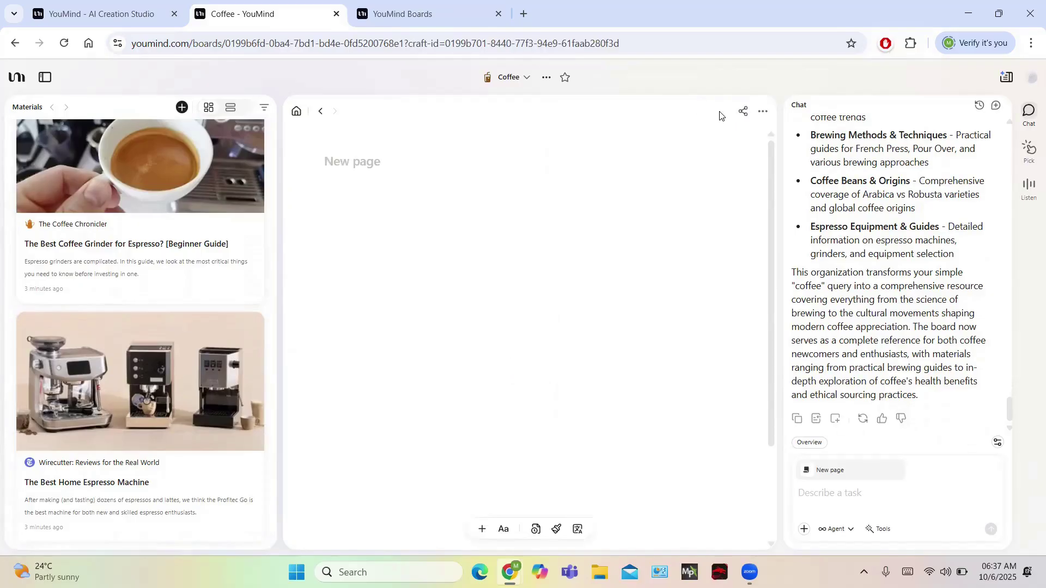
# Try out the title "coffe beans" on the new page and clear it again.
pyautogui.moveTo(355, 163)
pyautogui.write('b')
pyautogui.press('BackSpace')
pyautogui.write('co')
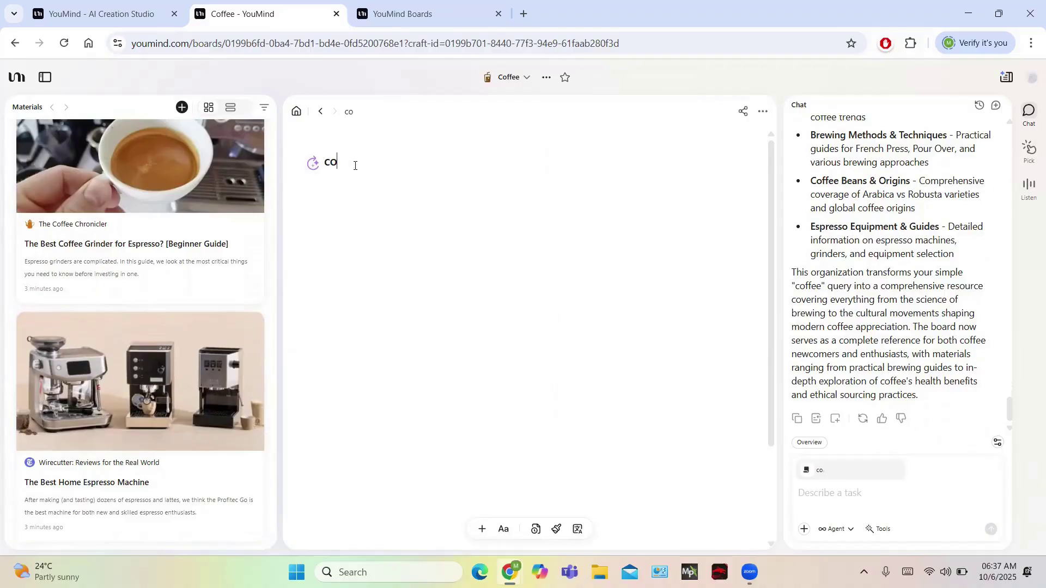
pyautogui.write('ffe beans')
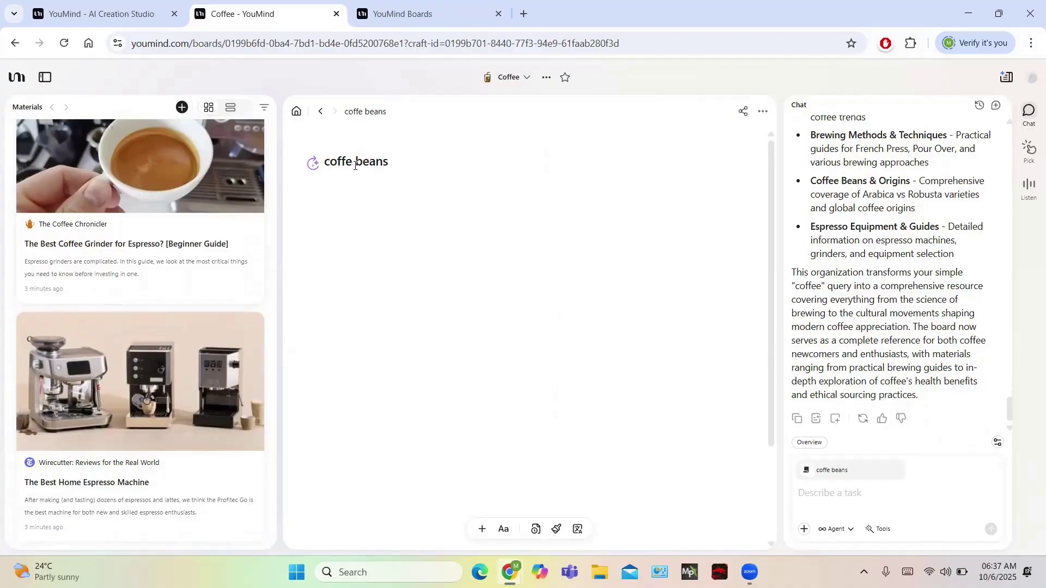
pyautogui.click(310, 165)
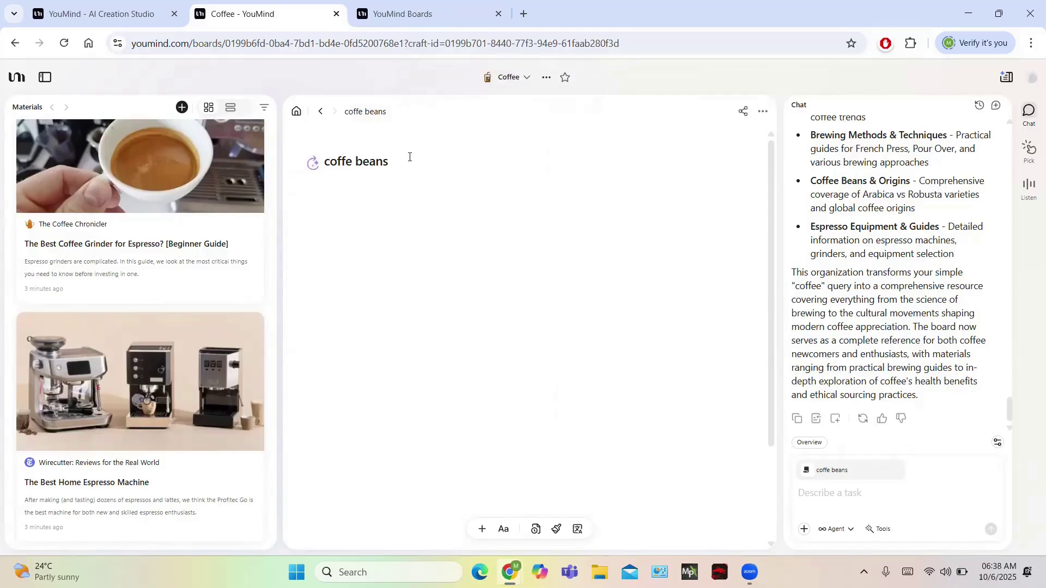
pyautogui.press('BackSpace')
pyautogui.press('BackSpace')
pyautogui.press('BackSpace')
pyautogui.press('BackSpace')
pyautogui.press('BackSpace')
pyautogui.press('BackSpace')
pyautogui.press('BackSpace')
pyautogui.press('BackSpace')
pyautogui.press('BackSpace')
pyautogui.press('BackSpace')
pyautogui.press('BackSpace')
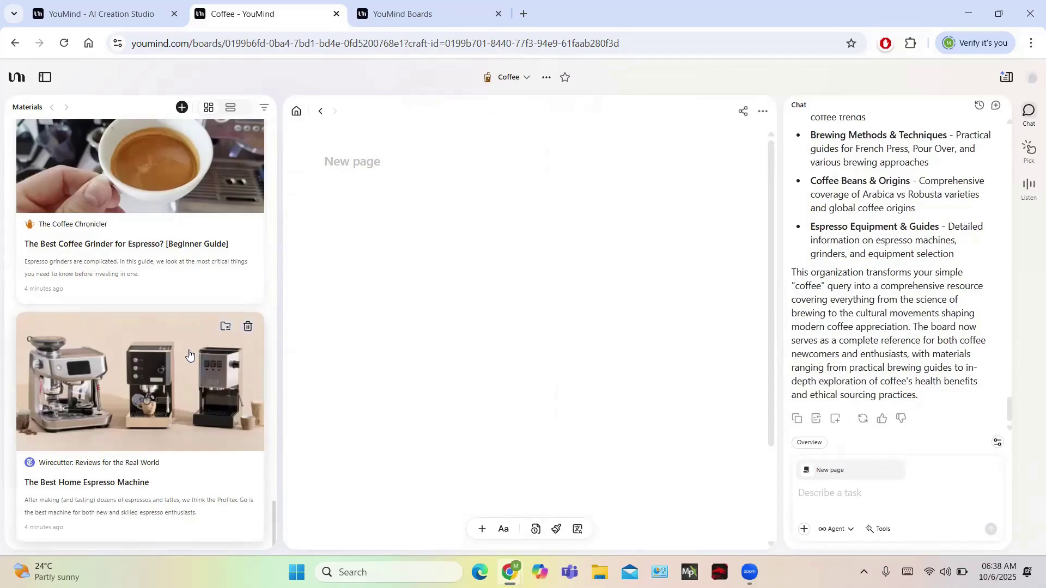
# Add the Best Home Espresso Machine image to the page and paste the grinder article's paragraph on hand grinders' evaluation criteria below it.
pyautogui.moveTo(189, 355); pyautogui.dragTo(450, 264)
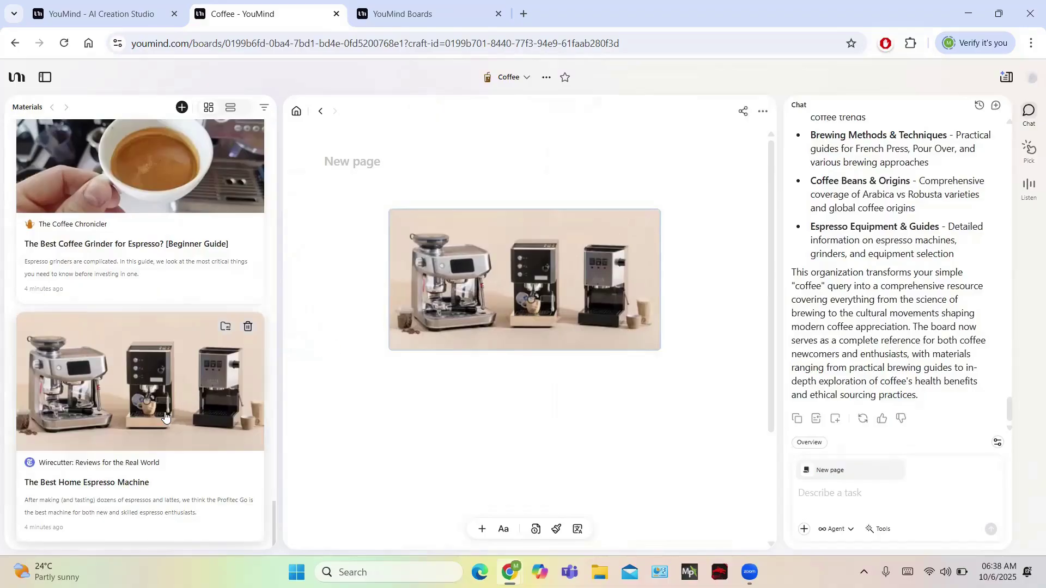
pyautogui.moveTo(134, 263); pyautogui.dragTo(227, 295)
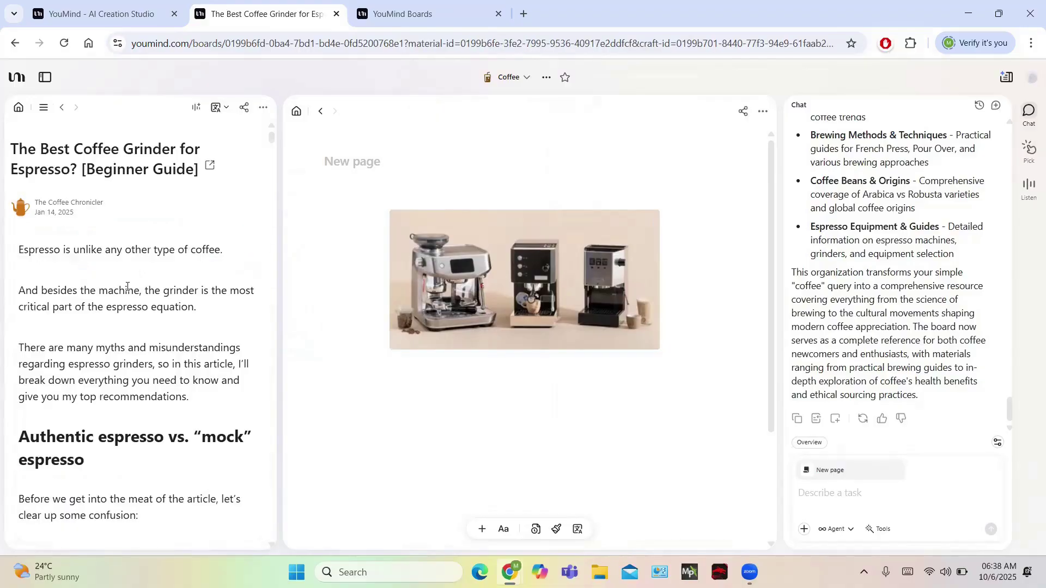
pyautogui.scroll(-15, 106, 289)
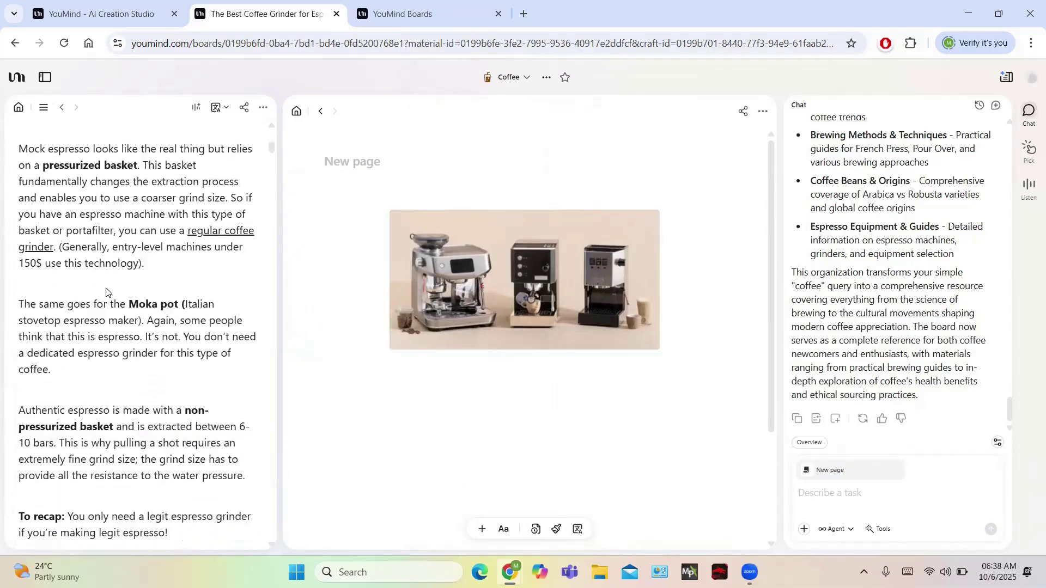
pyautogui.scroll(-15, 106, 292)
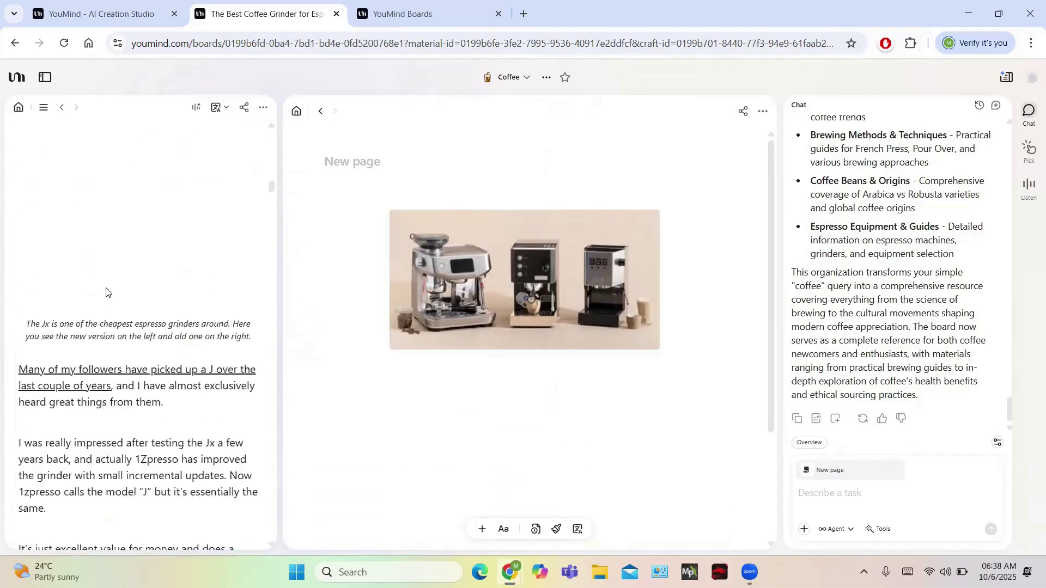
pyautogui.scroll(6, 106, 294)
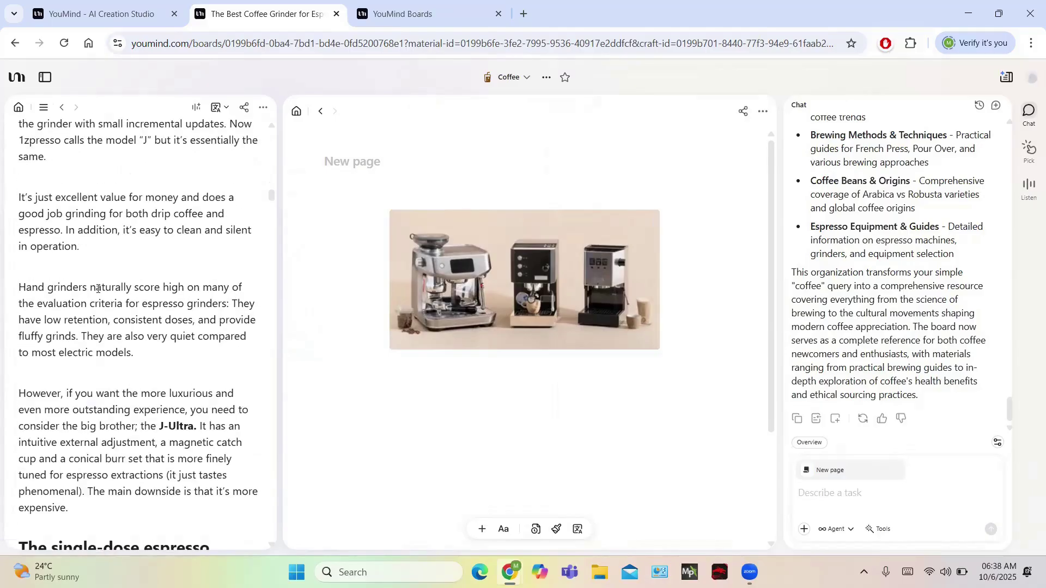
pyautogui.moveTo(14, 287); pyautogui.dragTo(146, 365)
pyautogui.hotkey('ctrl', 'c')
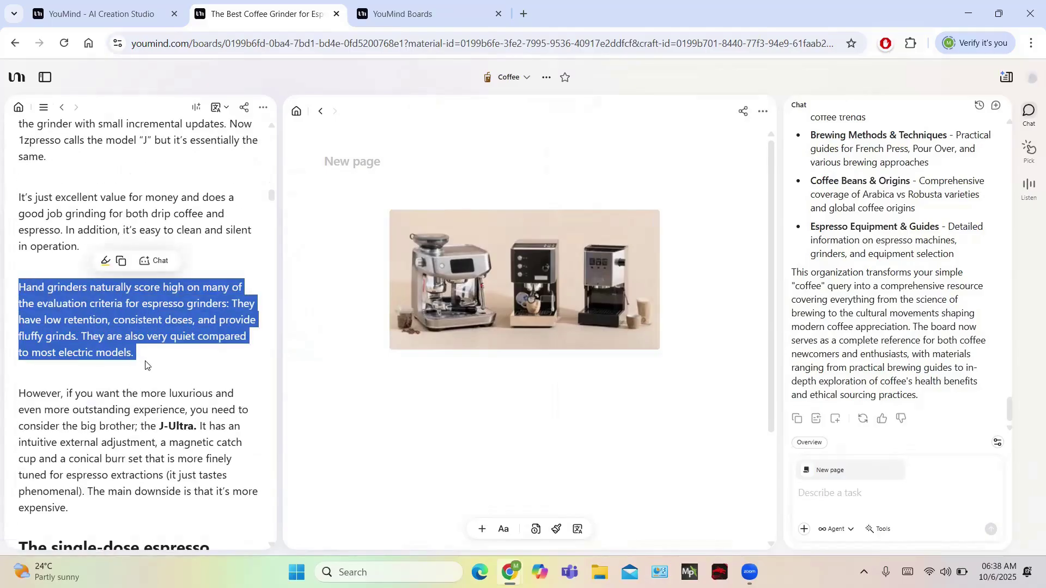
pyautogui.click(370, 395)
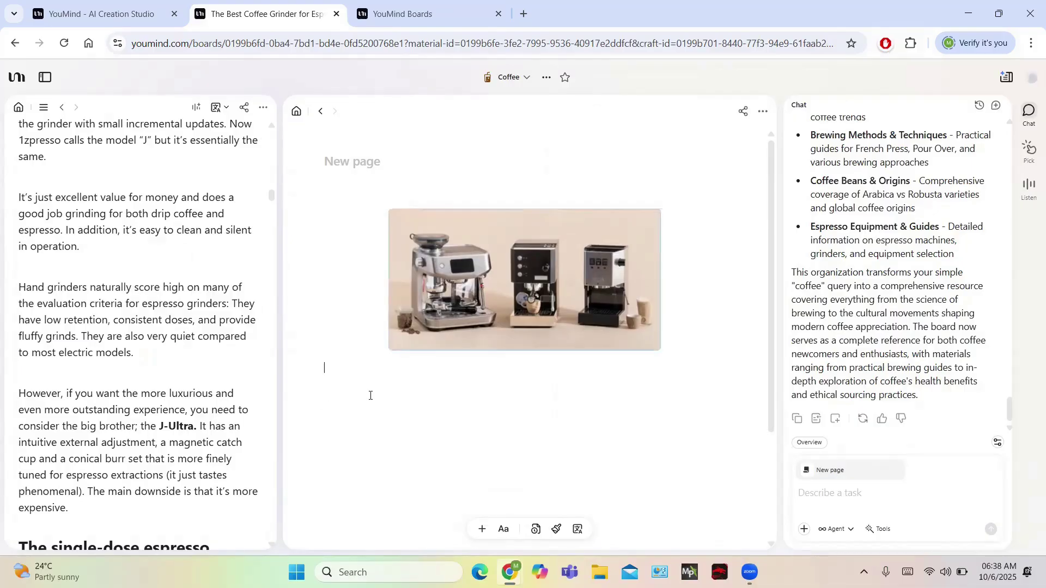
pyautogui.hotkey('ctrl', 'v')
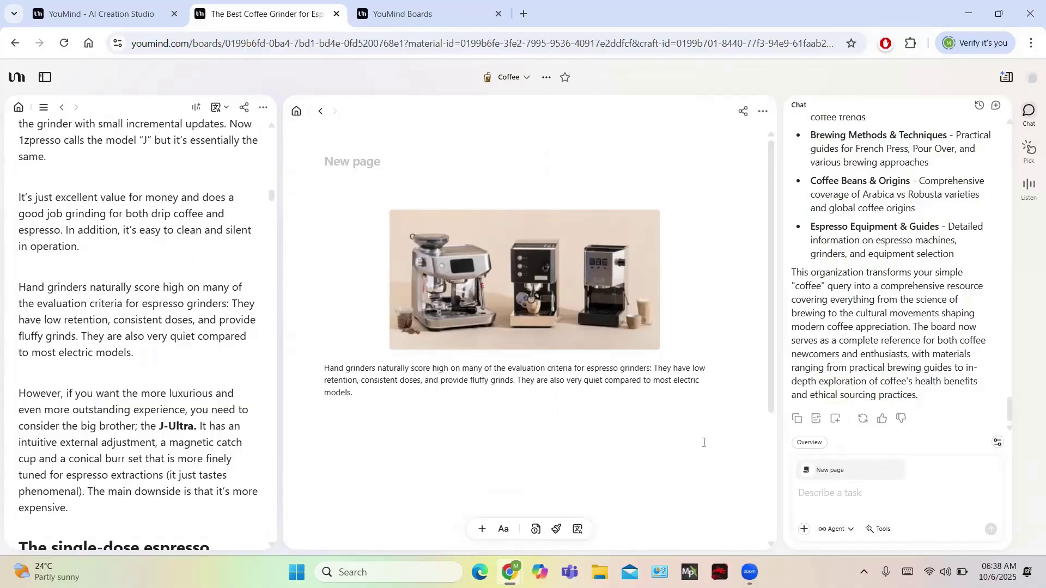
pyautogui.click(549, 401)
# Visit the boards overview and reopen the Coffee board.
pyautogui.click(10, 78)
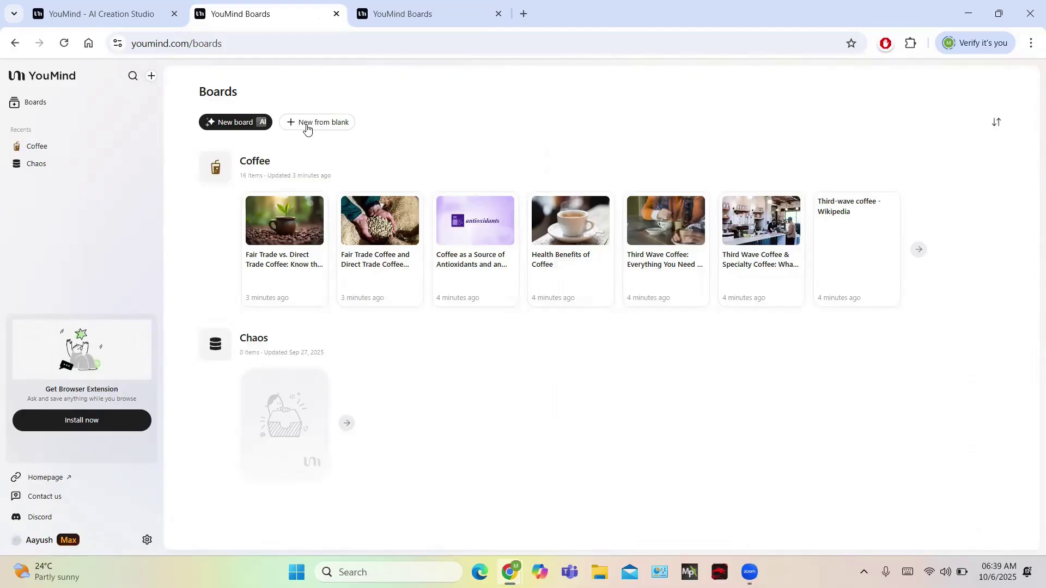
pyautogui.click(36, 147)
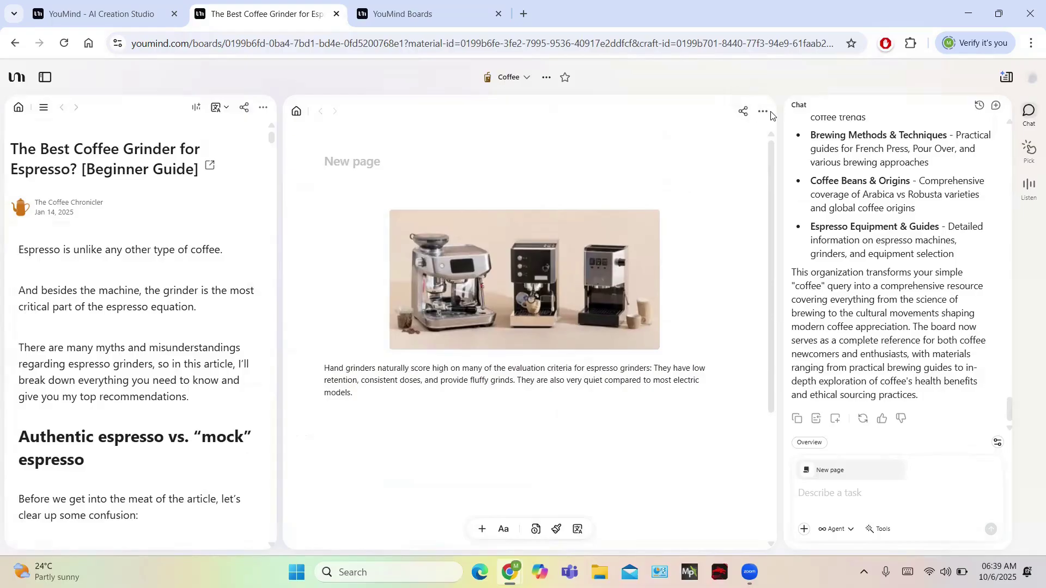
# View the new page's additional options and try to translate the coffee grinder article.
pyautogui.click(764, 112)
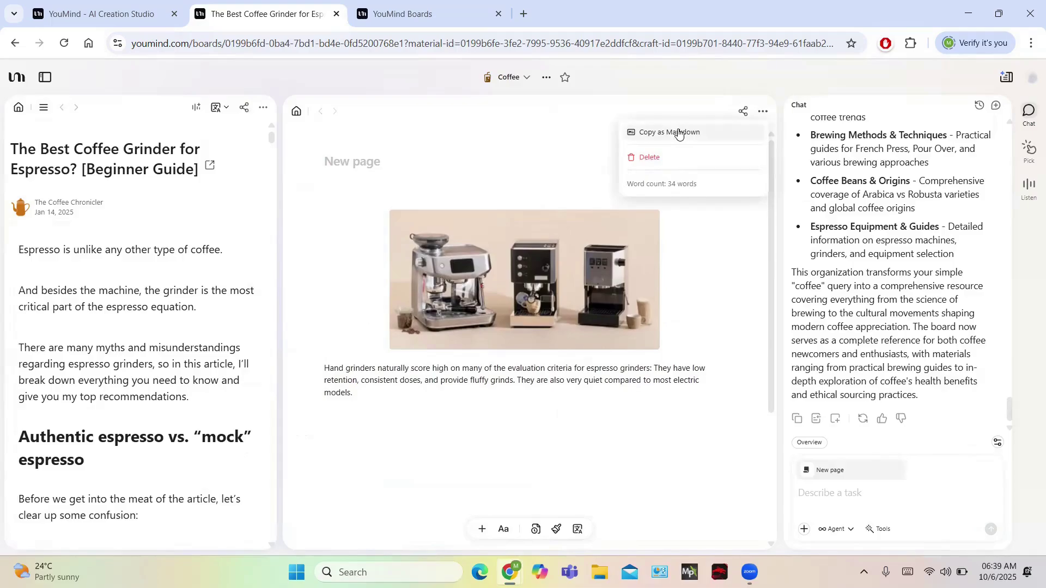
pyautogui.click(569, 138)
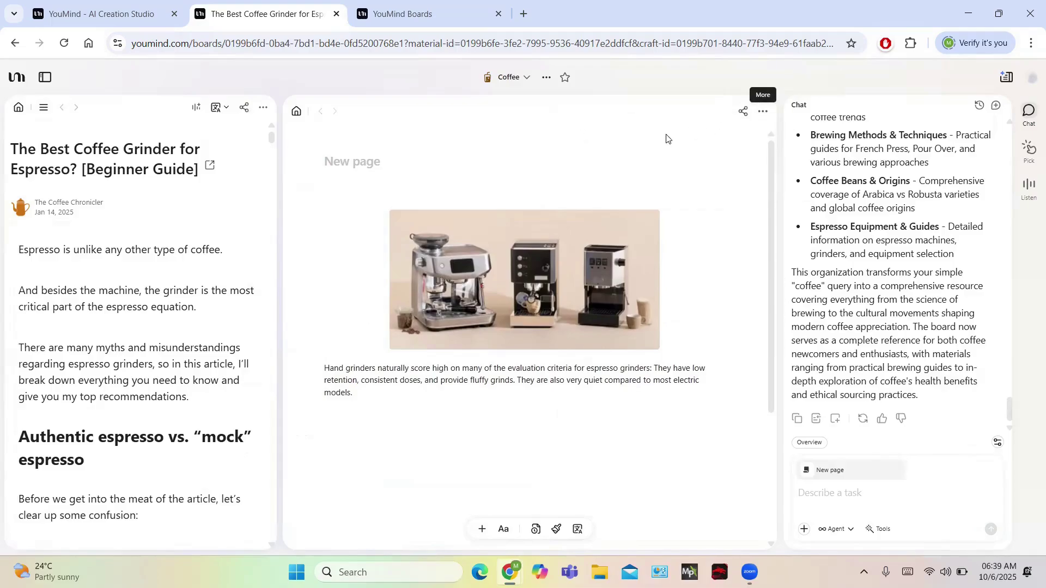
pyautogui.click(216, 109)
pyautogui.click(215, 111)
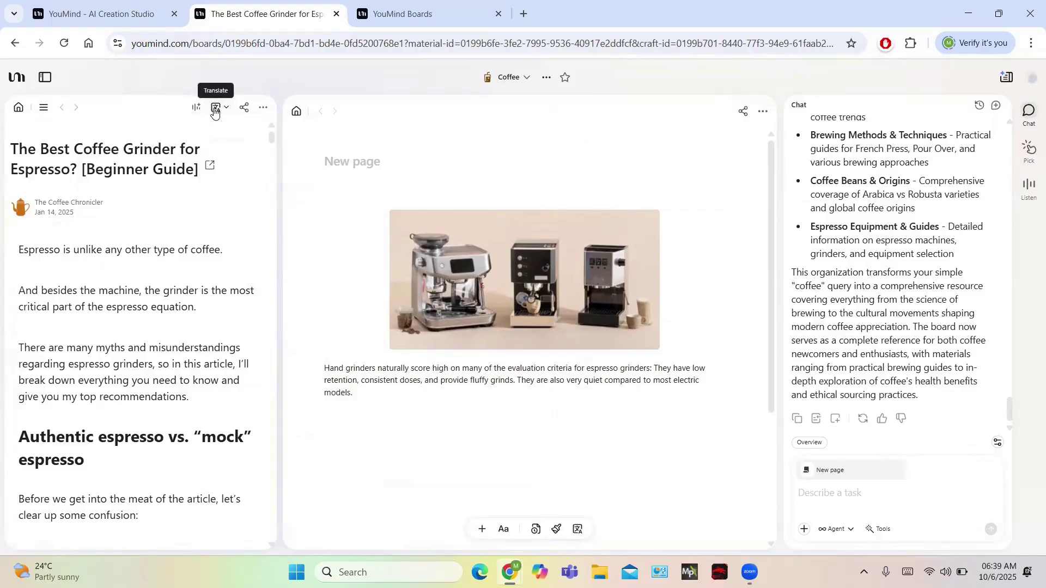
# Look at the Chaos board and return to the boards overview.
pyautogui.click(10, 78)
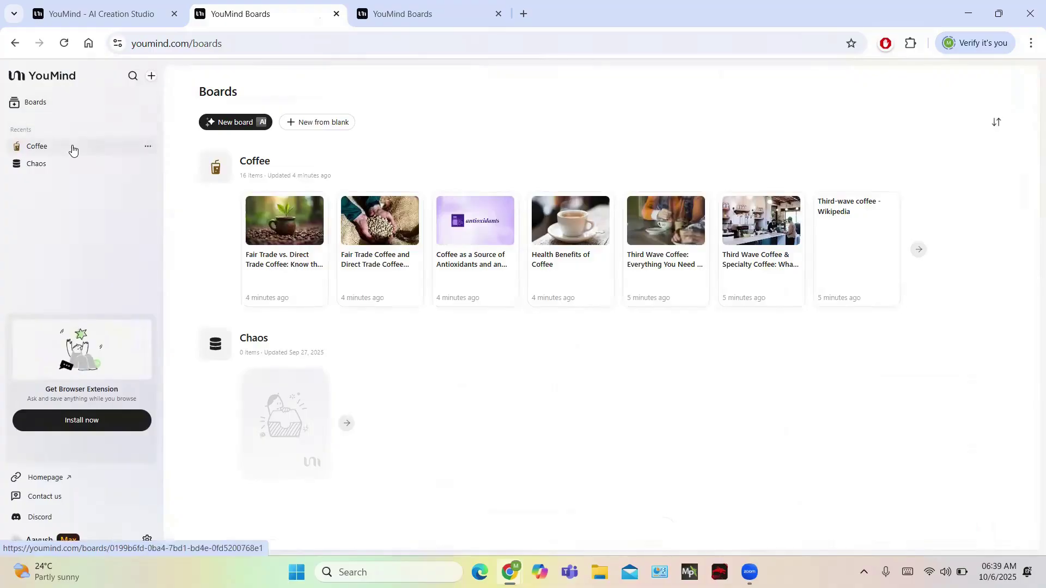
pyautogui.click(62, 174)
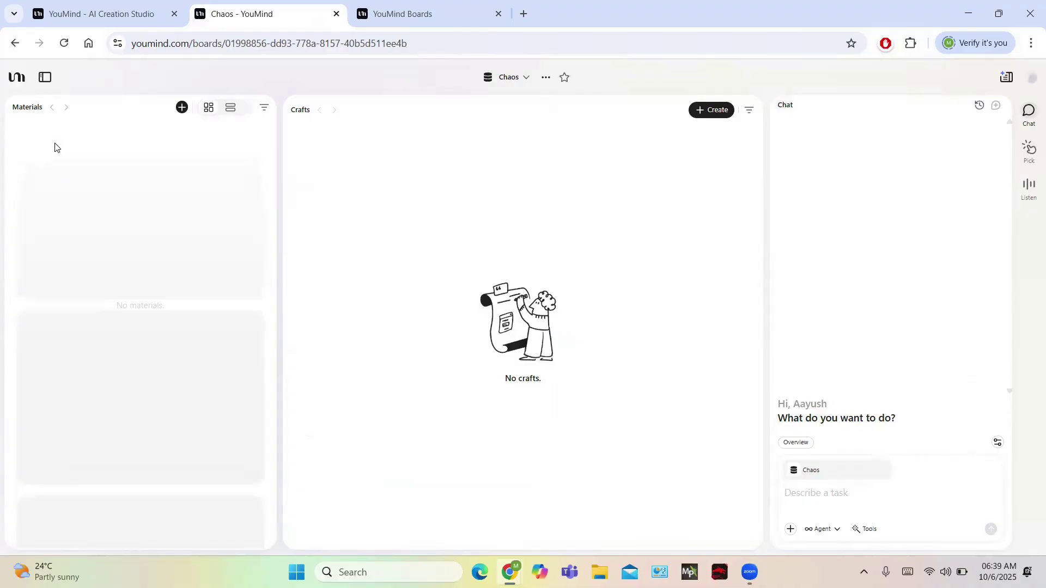
pyautogui.click(19, 78)
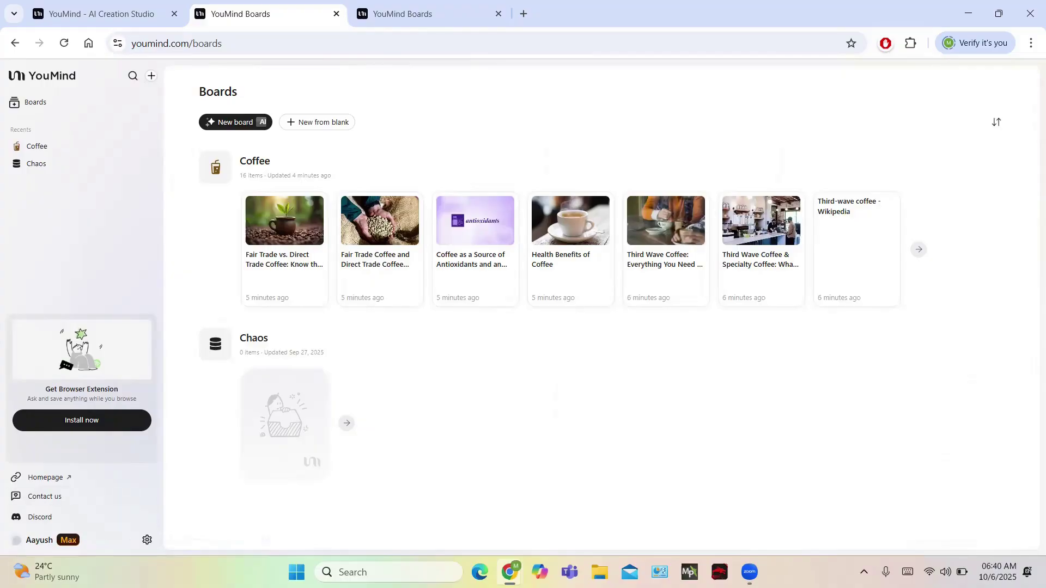
# View the Contact us form and close it without sending a message.
pyautogui.click(82, 483)
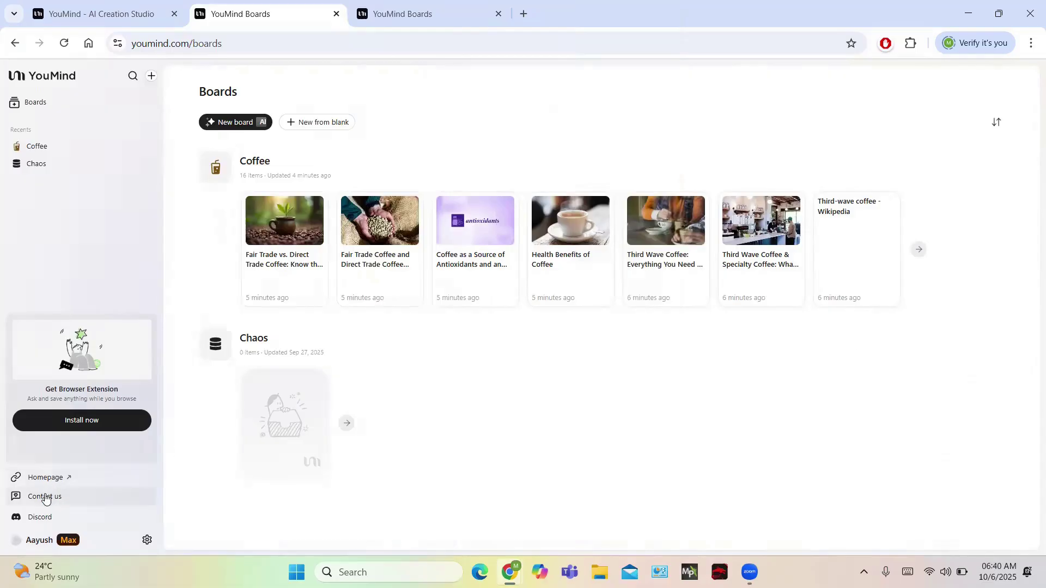
pyautogui.click(45, 498)
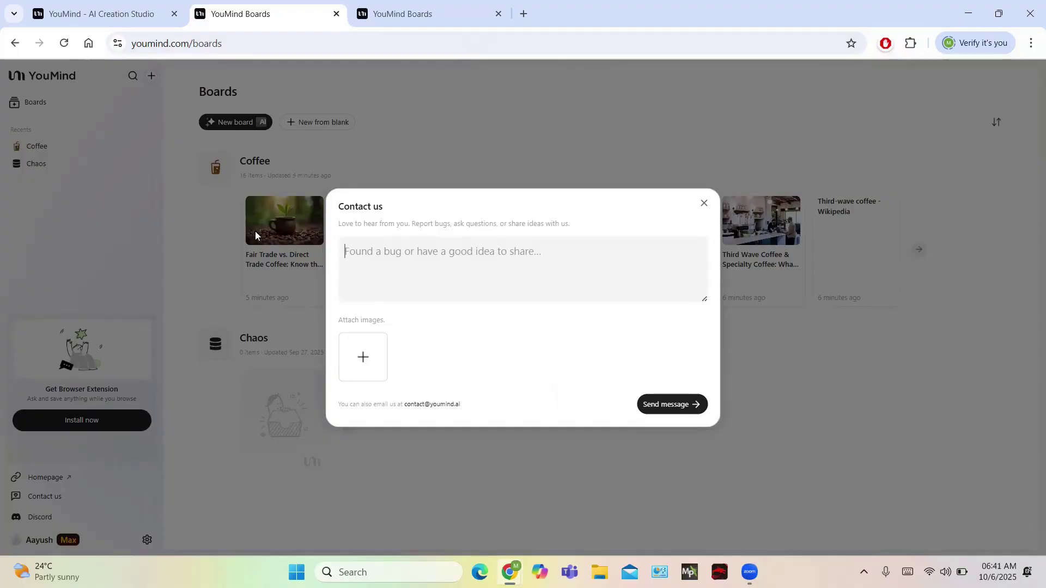
pyautogui.click(146, 207)
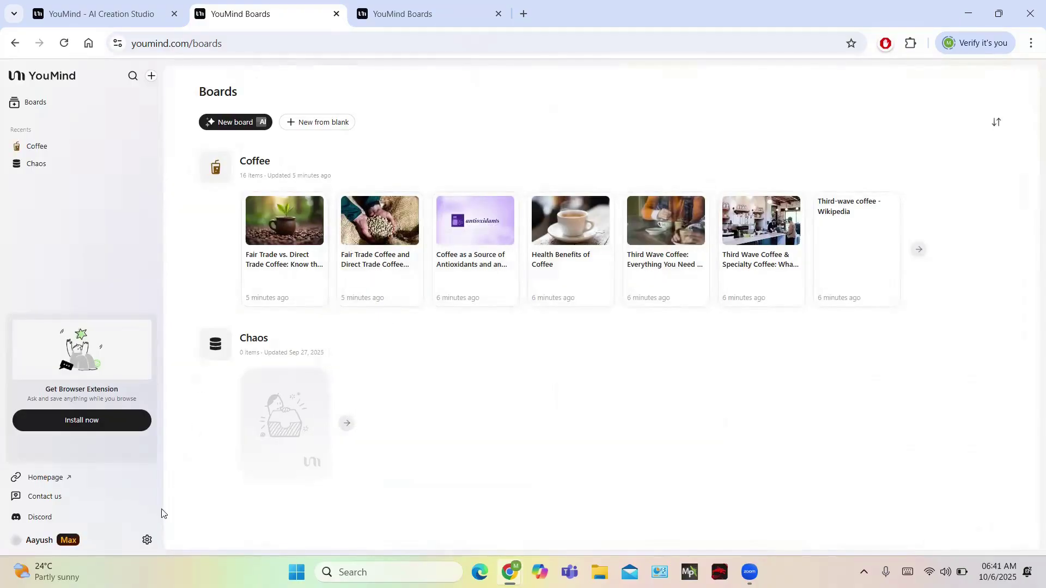
# Review the account details and credit usage in the YouMind settings.
pyautogui.click(149, 540)
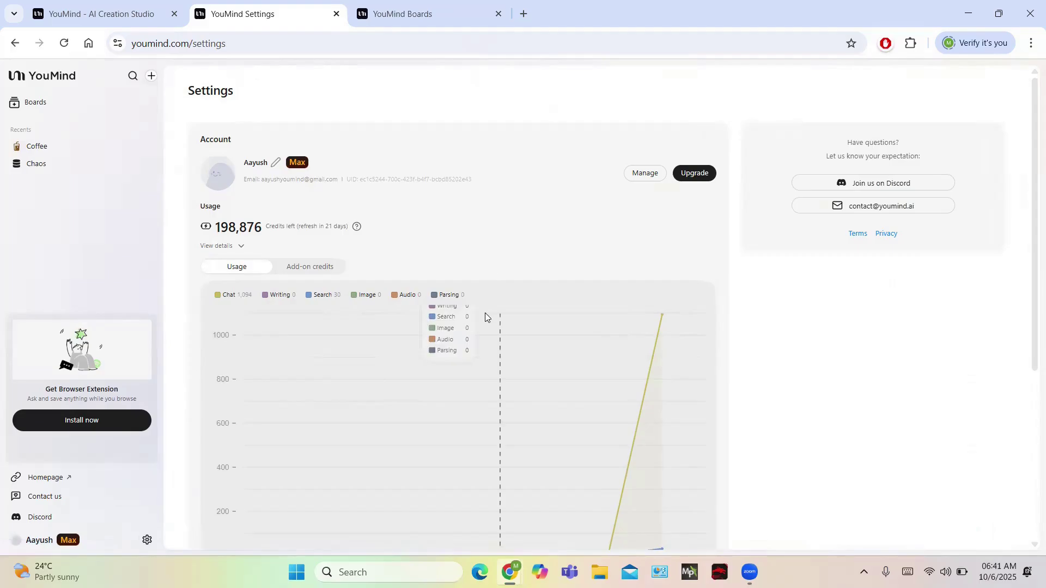
pyautogui.scroll(-5, 485, 313)
pyautogui.scroll(5, 487, 317)
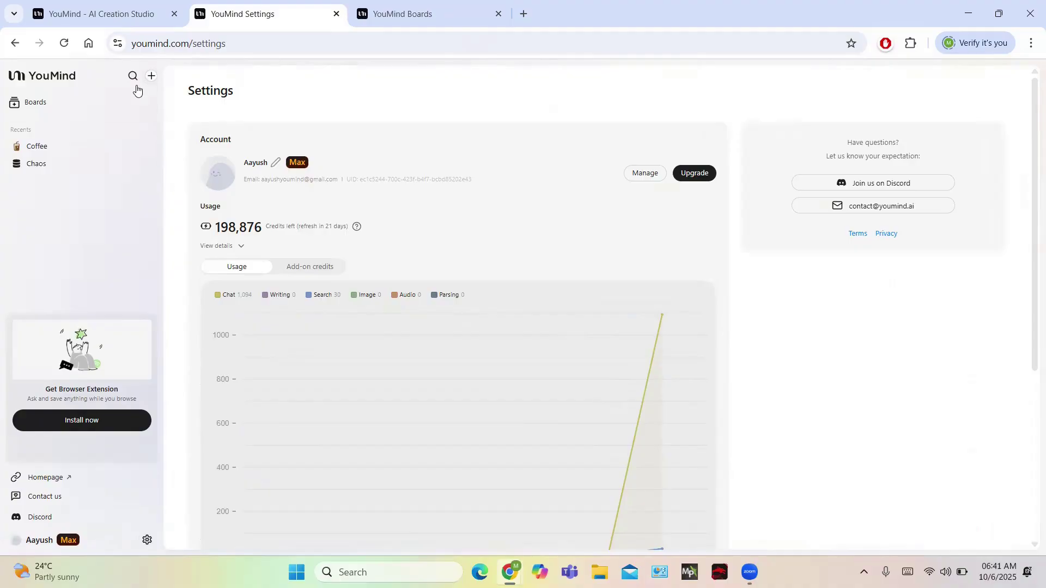
# Open the YouMind pricing page and compare the annual prices and included features of the Pro and Max plans.
pyautogui.hotkey('ctrl', 'shift', 'Tab')
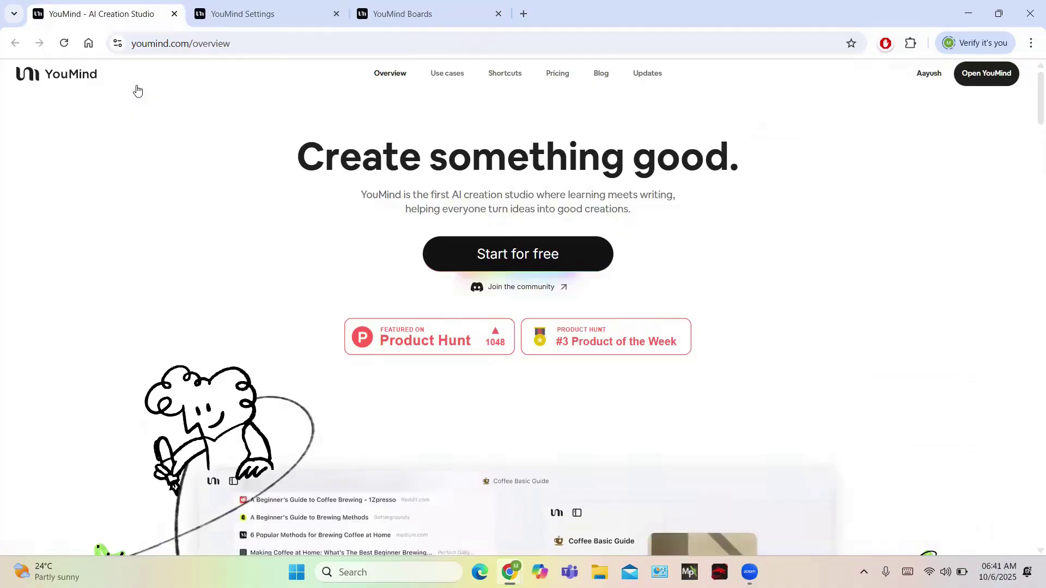
pyautogui.click(559, 76)
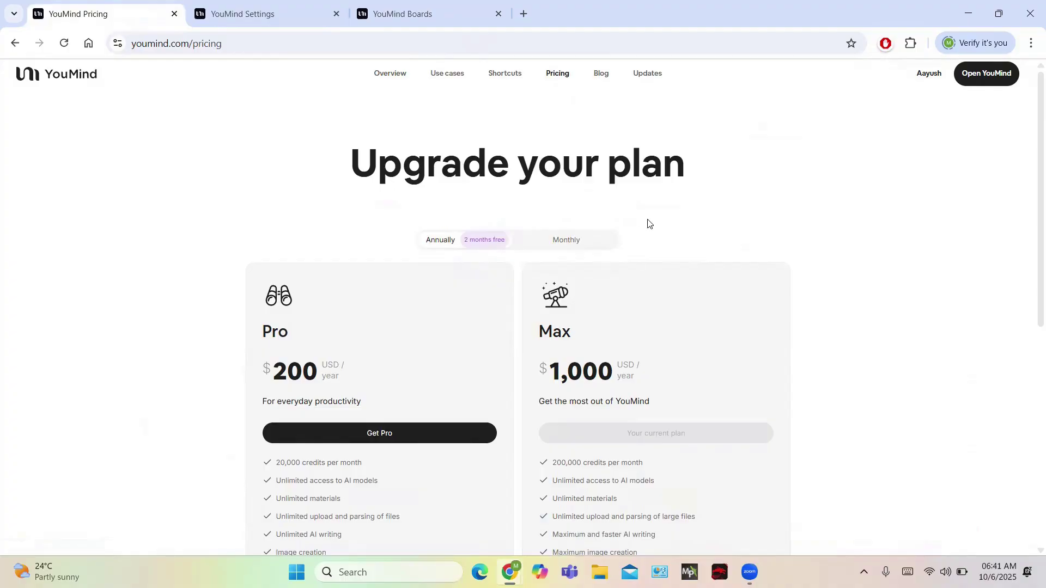
pyautogui.scroll(-2, 708, 251)
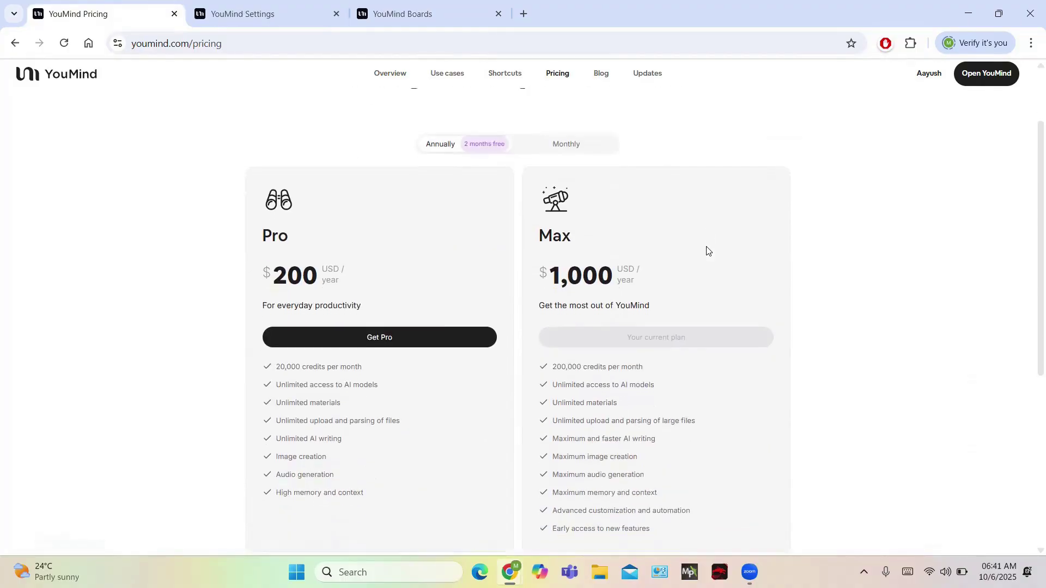
pyautogui.scroll(-6, 709, 250)
pyautogui.scroll(8, 709, 251)
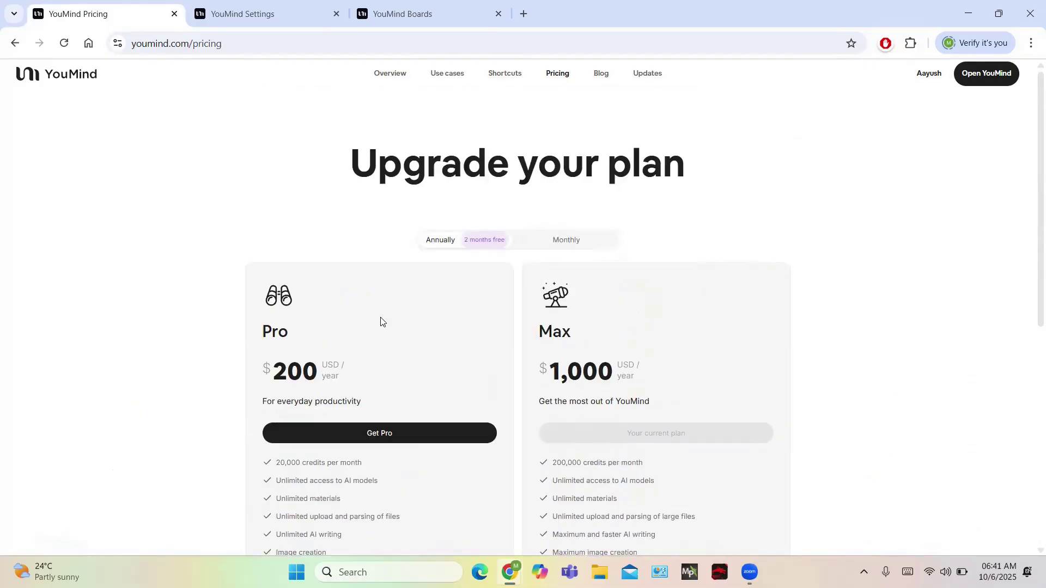
pyautogui.scroll(-2, 382, 322)
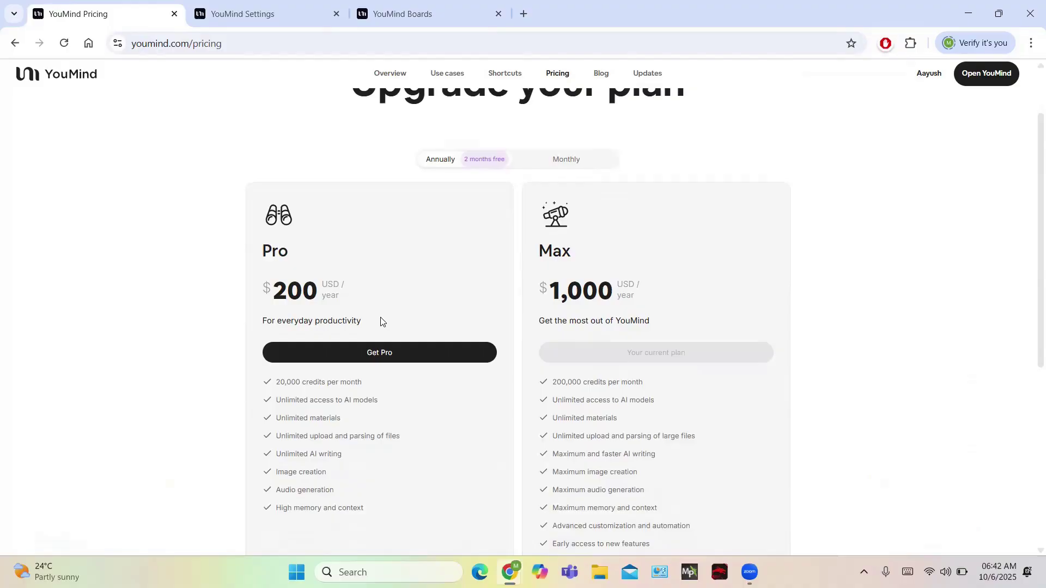
pyautogui.scroll(-3, 382, 321)
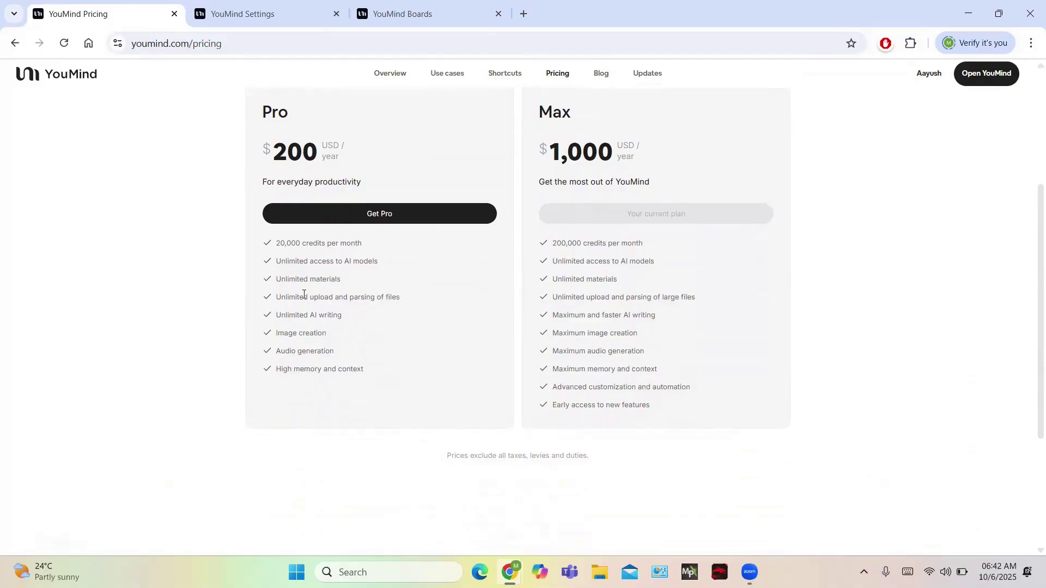
pyautogui.scroll(4, 303, 295)
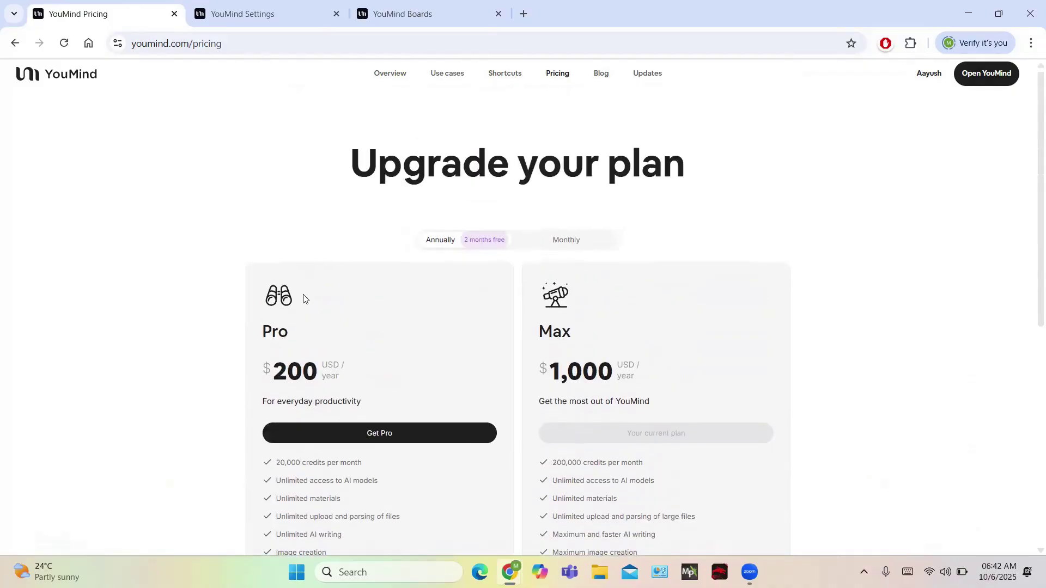